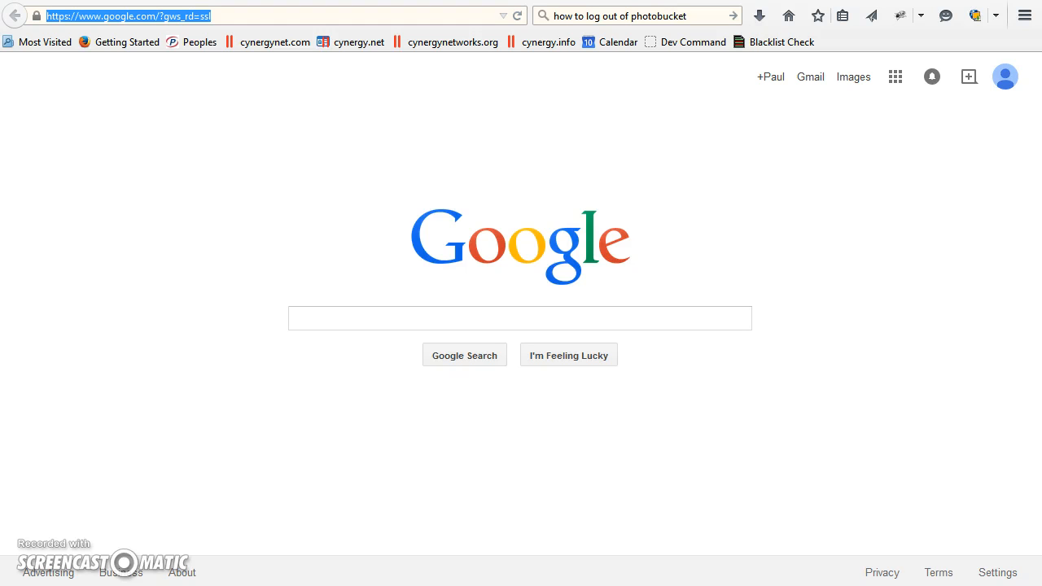
pyautogui.write('www.photobucket.com/')
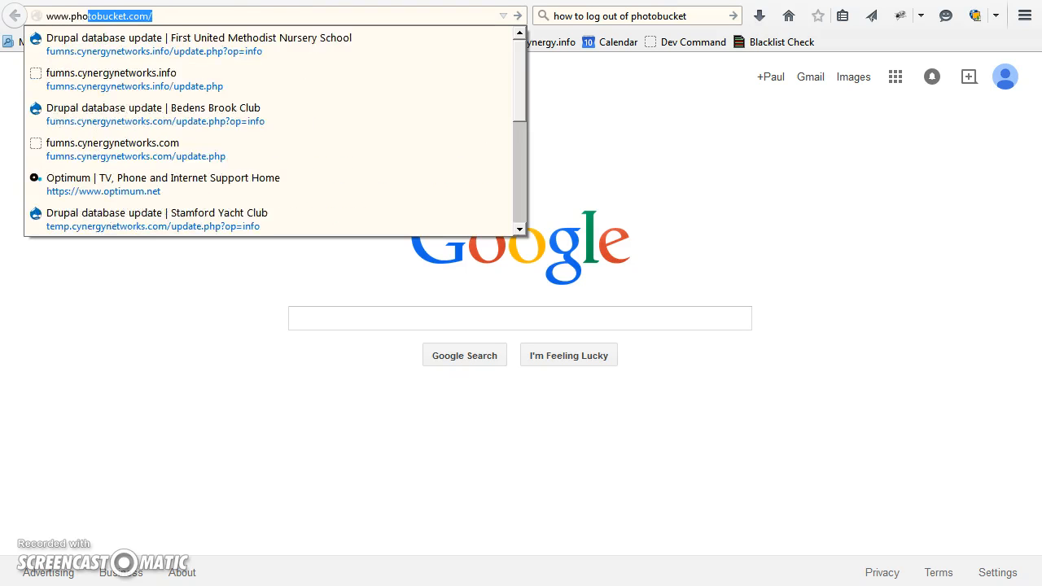
pyautogui.press('Return')
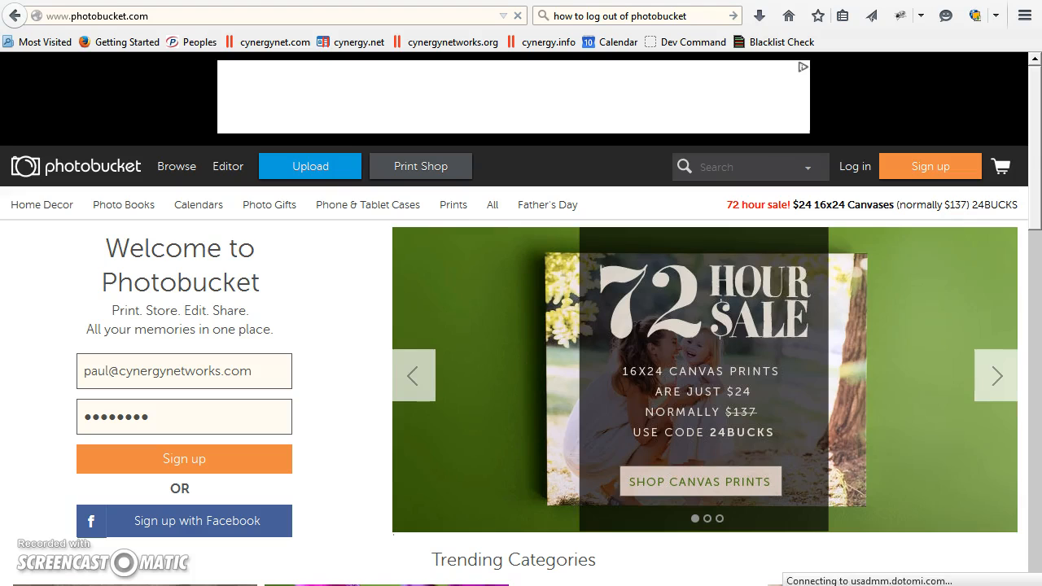
pyautogui.scroll(-2, 361, 444)
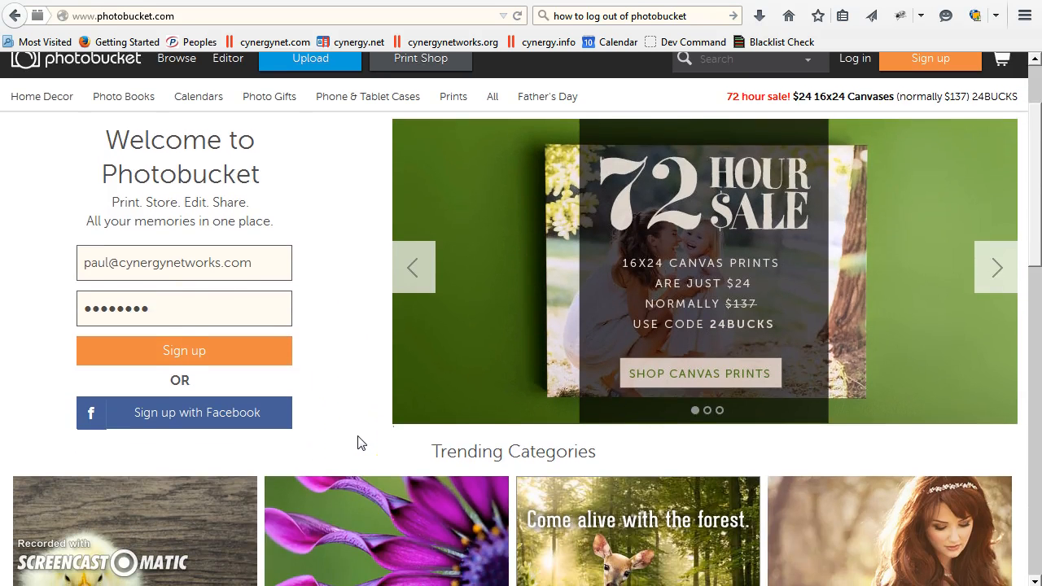
pyautogui.click(195, 303)
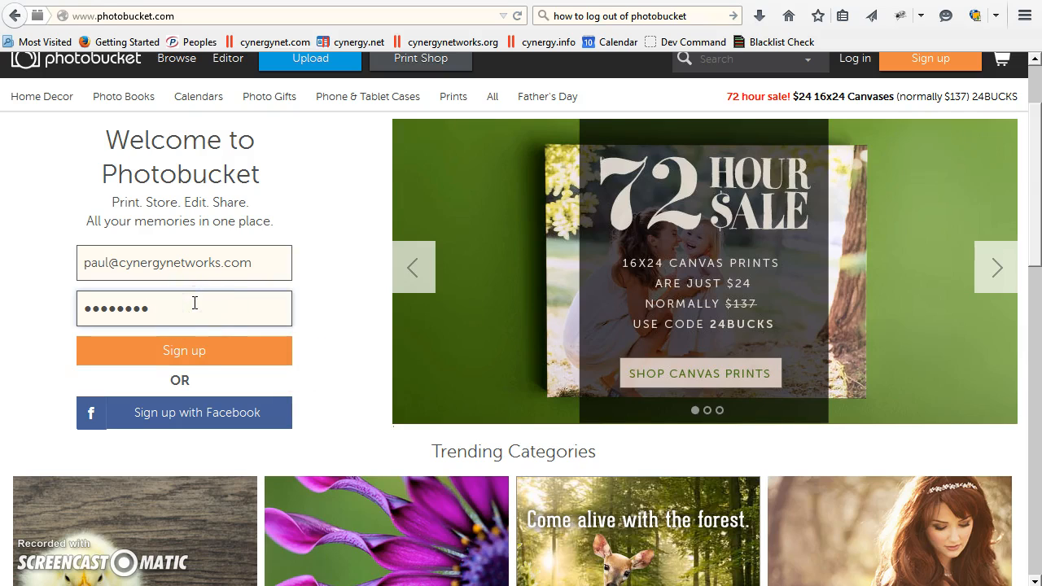
pyautogui.click(187, 356)
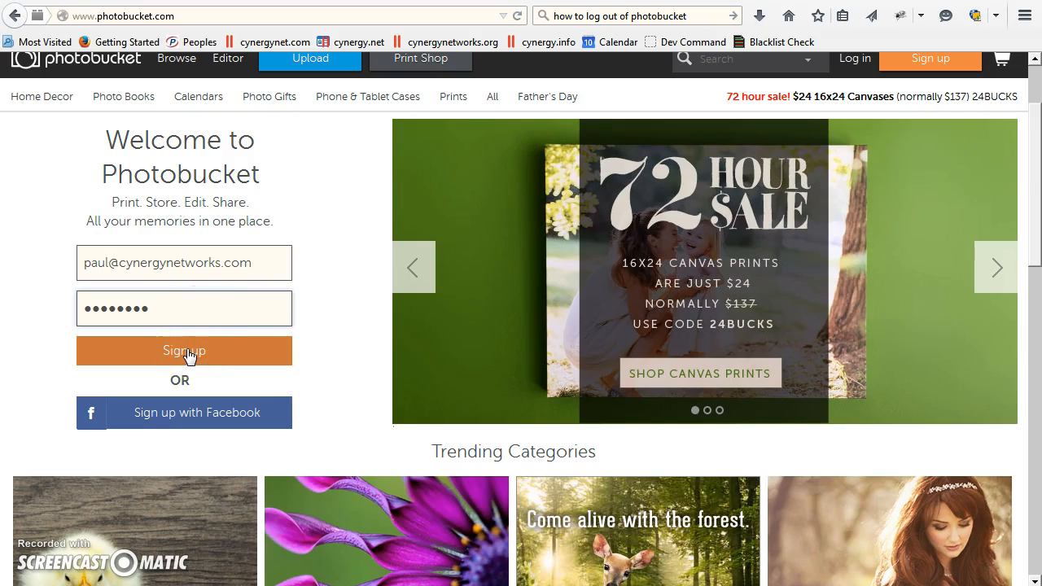
pyautogui.click(181, 316)
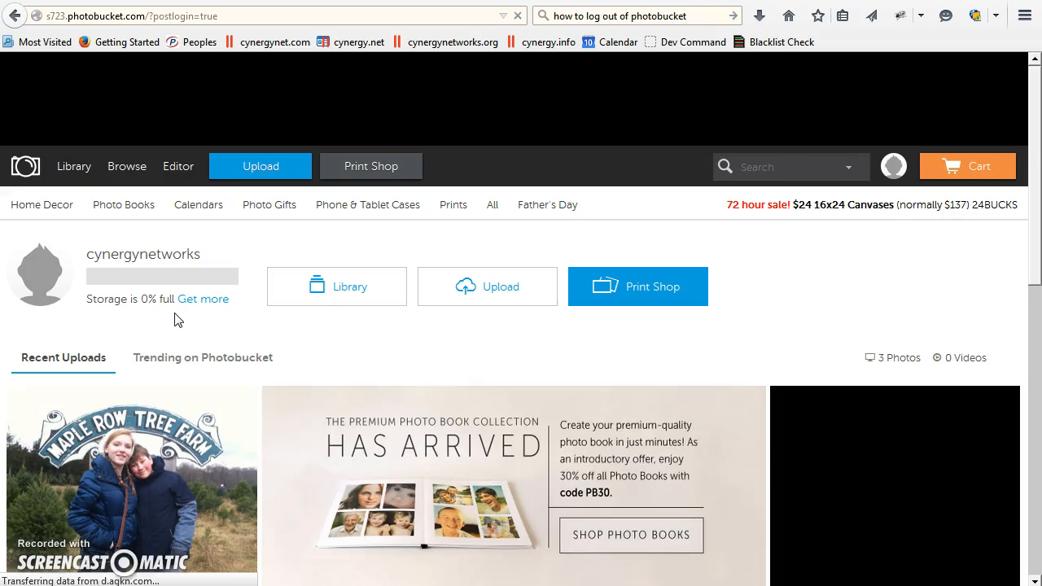
# Step: Create a new public album named "Club Demo" in the account's library
pyautogui.click(276, 303)
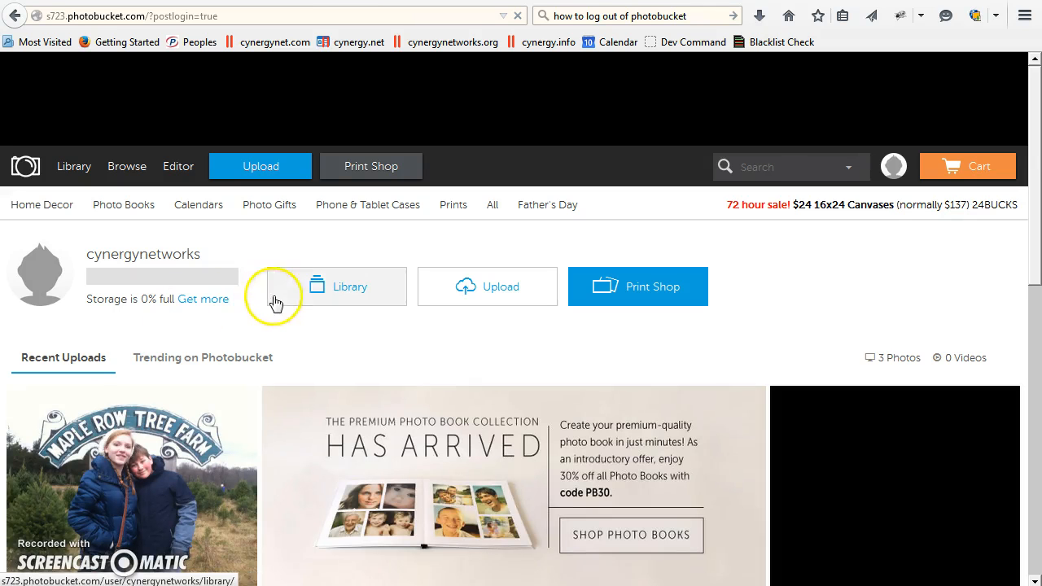
pyautogui.click(340, 295)
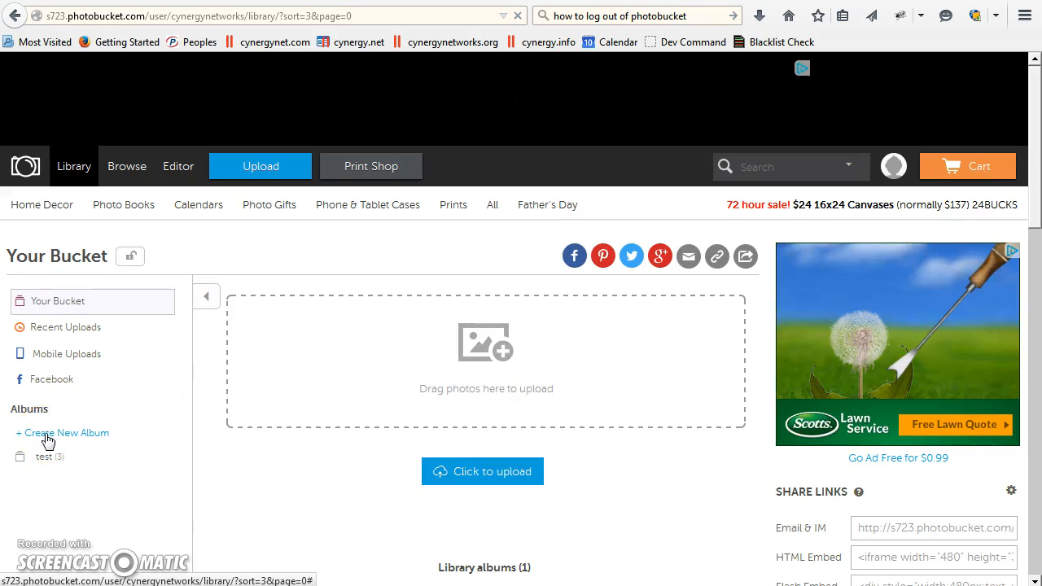
pyautogui.click(47, 436)
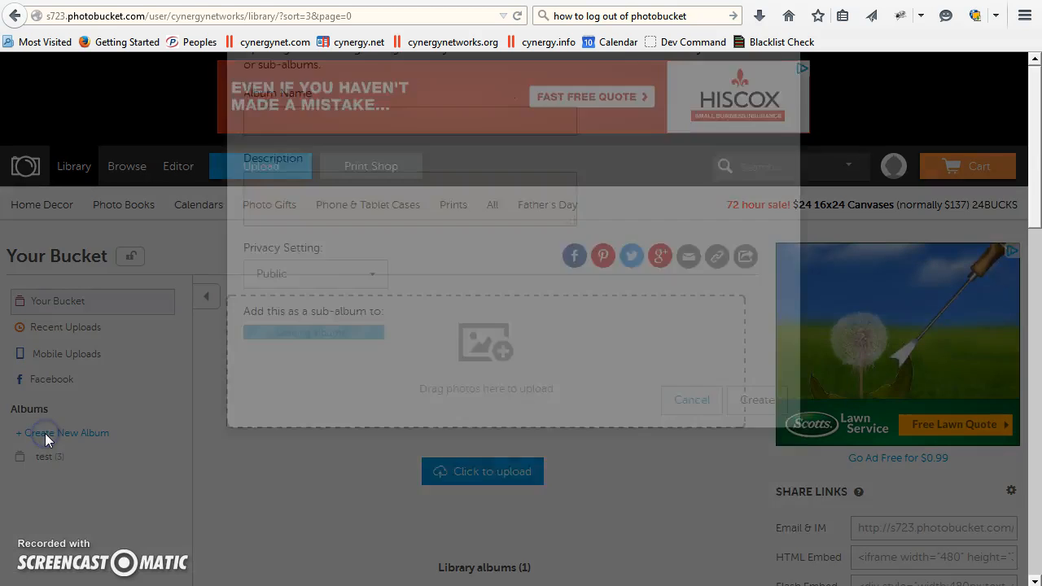
pyautogui.click(290, 233)
pyautogui.write('Cl')
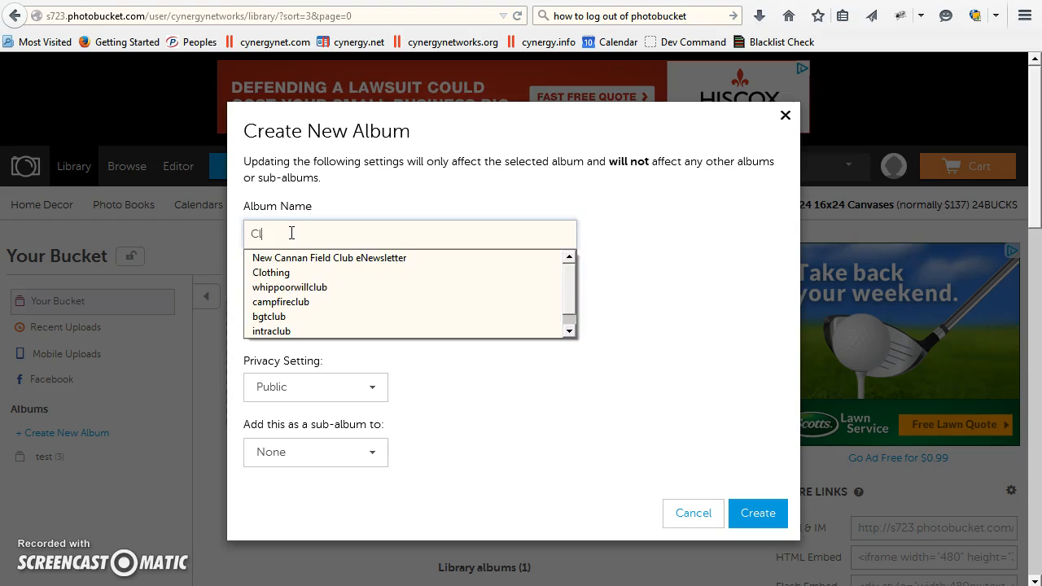
pyautogui.write('ub Demo')
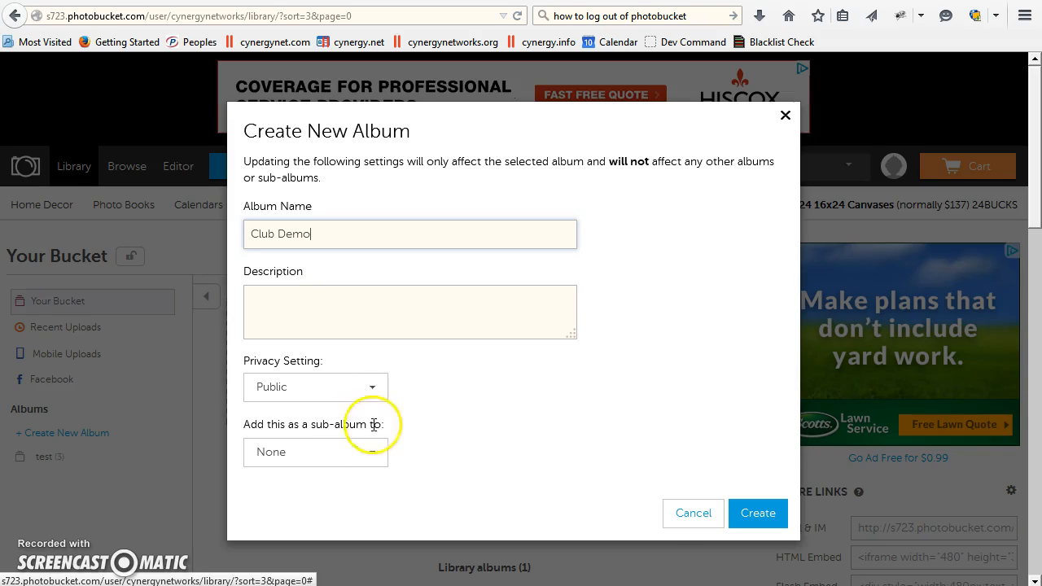
pyautogui.click(757, 517)
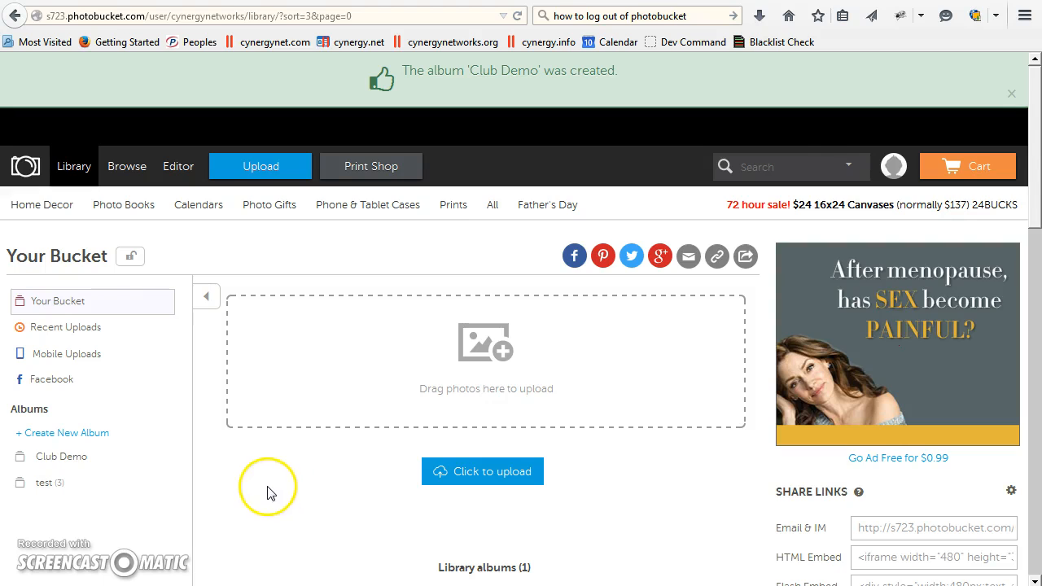
# Step: Open the Club Demo album and start an upload from the folder holding the slide images
pyautogui.click(51, 460)
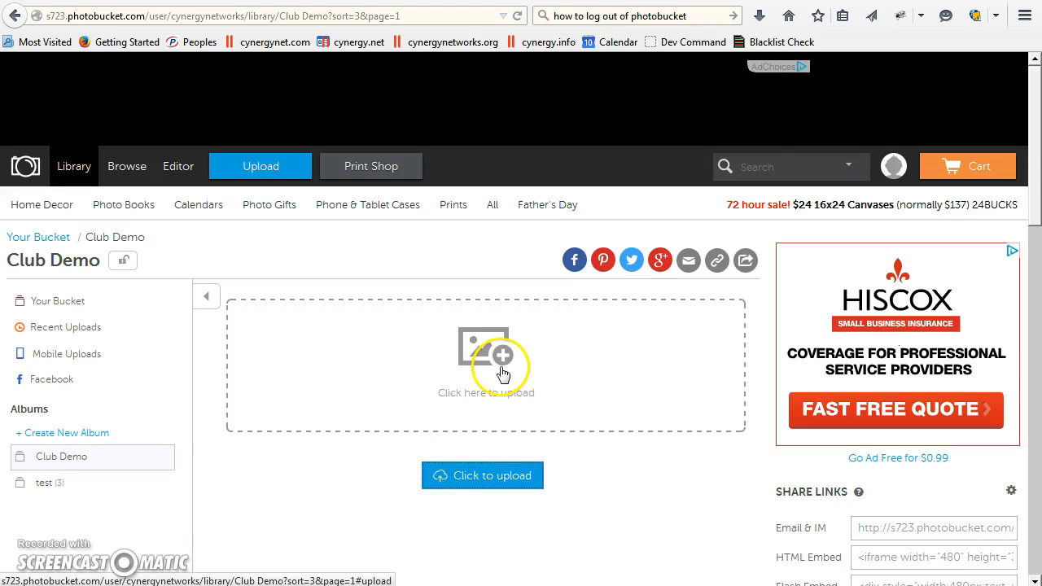
pyautogui.click(478, 480)
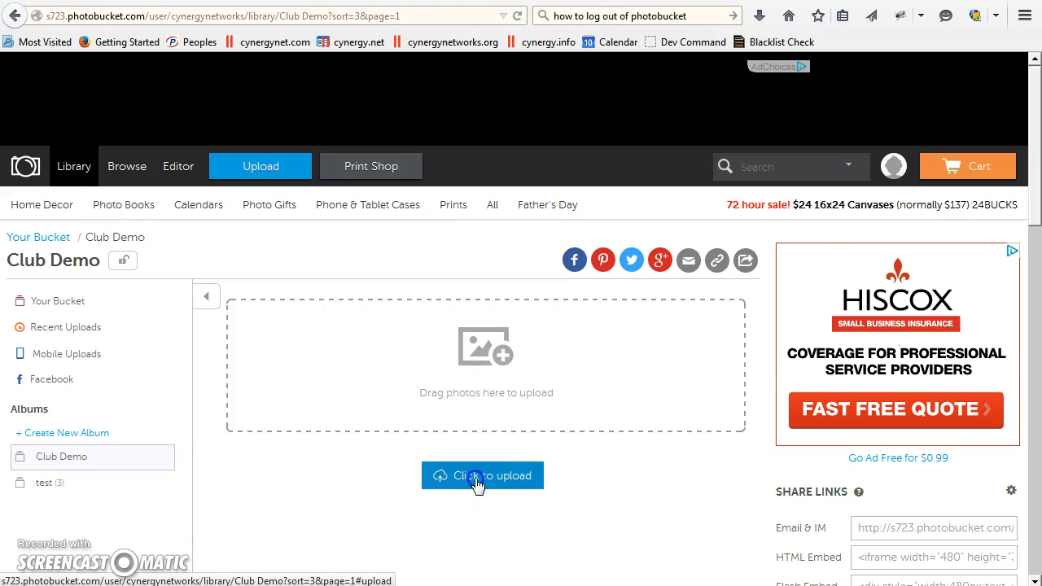
pyautogui.write('C:\\pn\\i\\cynergy\\development\\AutomaticWebsites\\image_services\\images')
pyautogui.press('Return')
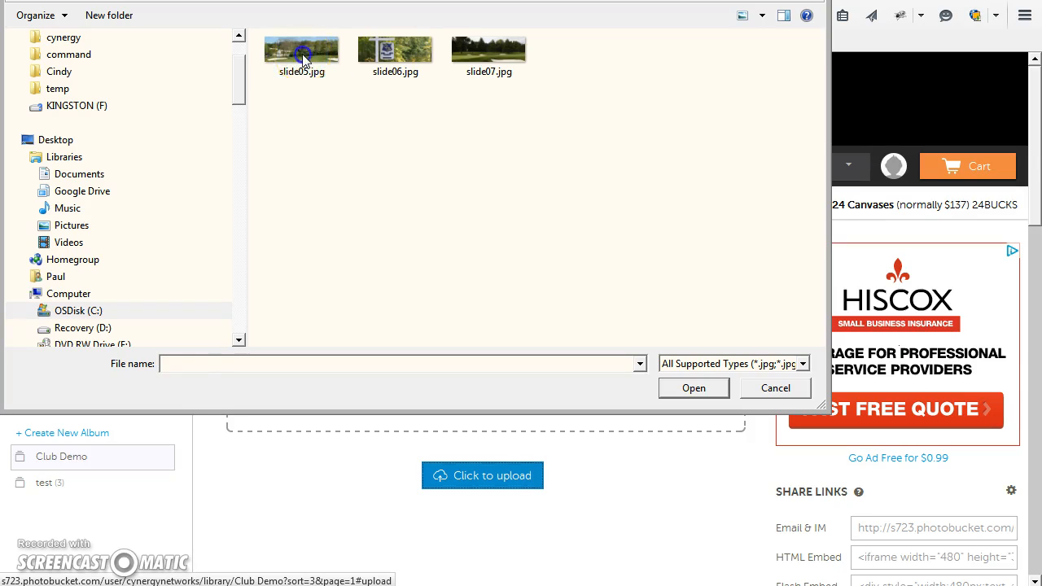
# Step: Upload slide05.jpg, slide06.jpg and slide07.jpg to the Club Demo album and return to the album
pyautogui.click(302, 57)
pyautogui.keyDown('ctrl'); pyautogui.click(391, 64); pyautogui.keyUp('ctrl')
pyautogui.keyDown('ctrl'); pyautogui.click(487, 63); pyautogui.keyUp('ctrl')
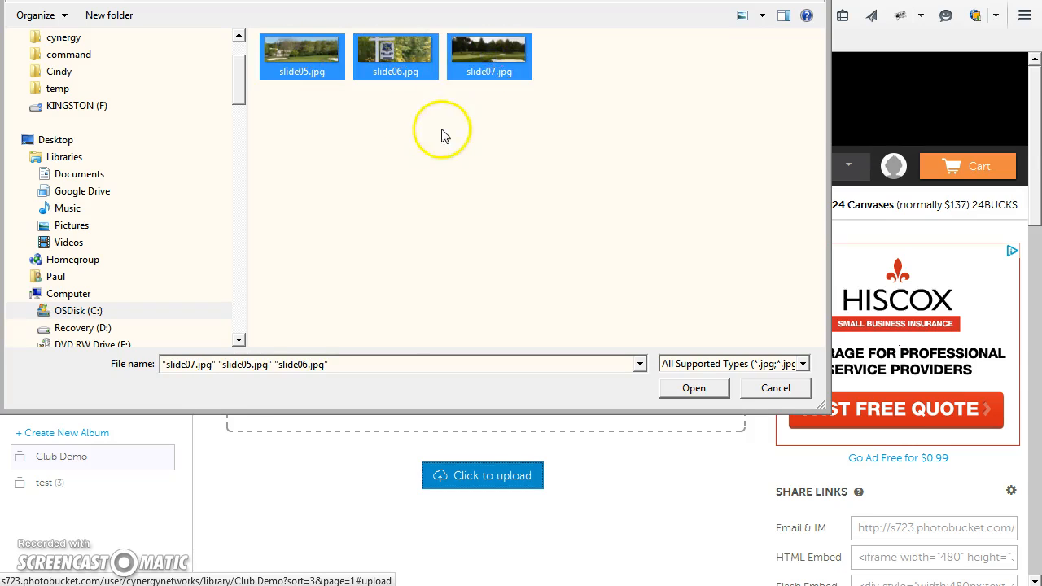
pyautogui.click(416, 151)
pyautogui.click(308, 57)
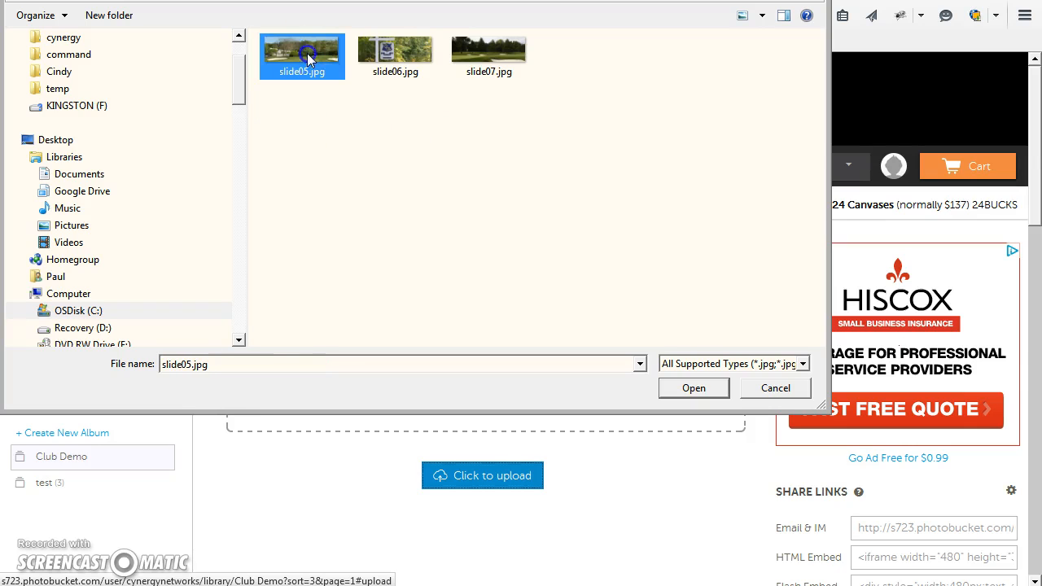
pyautogui.keyDown('shift'); pyautogui.click(501, 57); pyautogui.keyUp('shift')
pyautogui.click(694, 389)
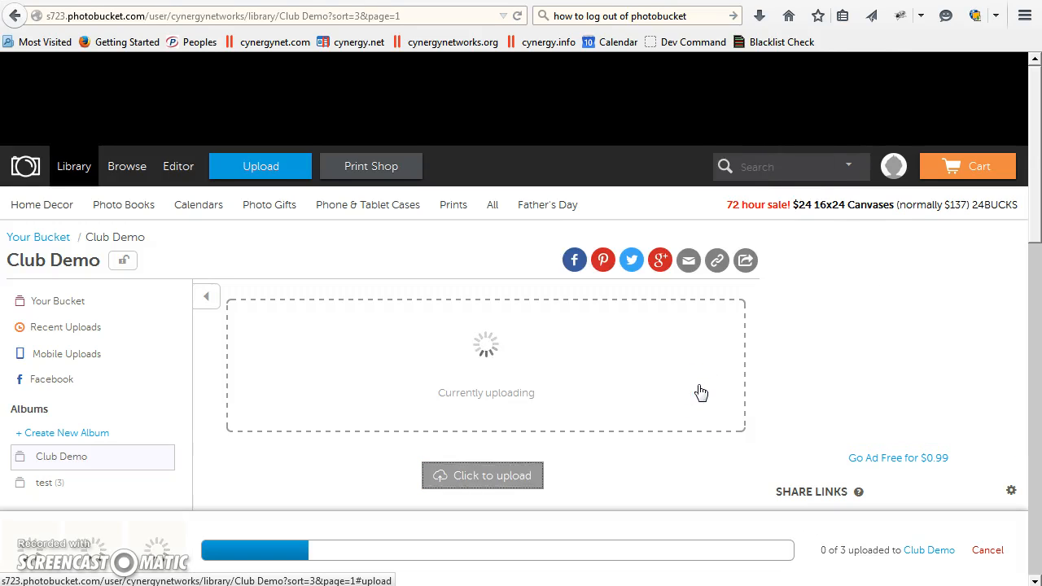
pyautogui.scroll(-3, 544, 497)
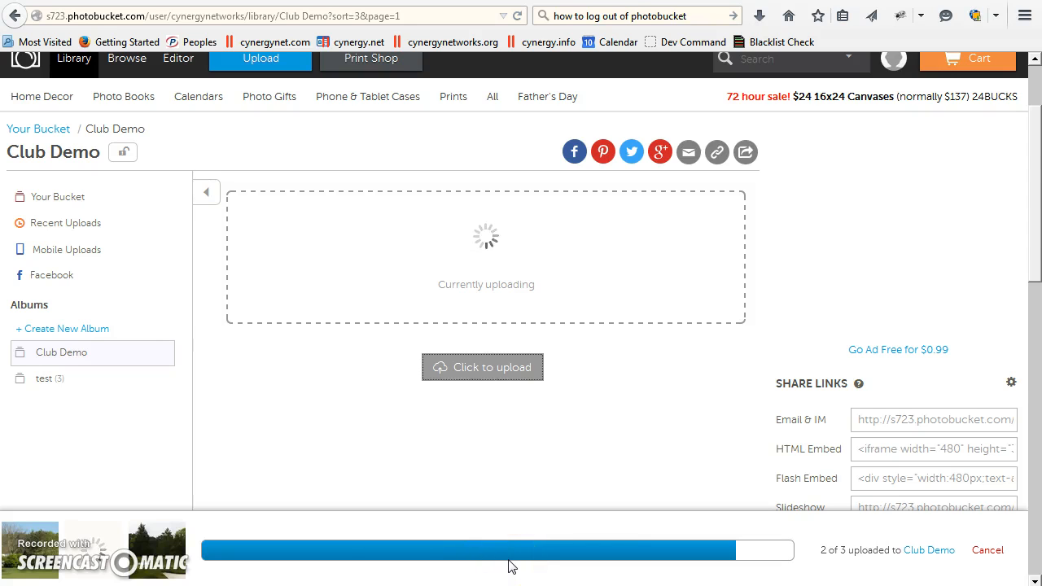
pyautogui.click(324, 559)
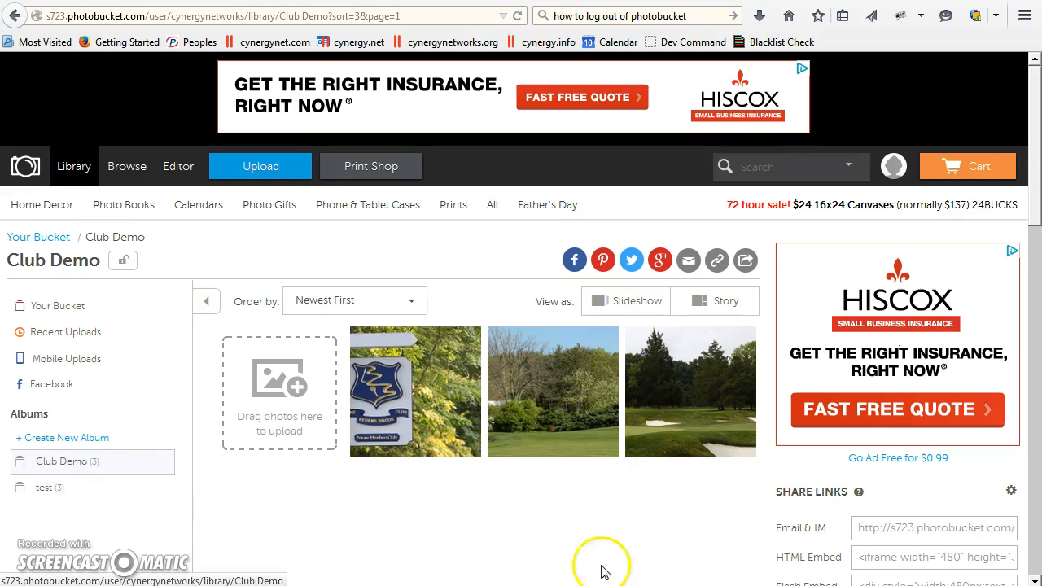
# Step: Try to copy the HTML Embed share link of the Club Demo album
pyautogui.scroll(-5, 632, 524)
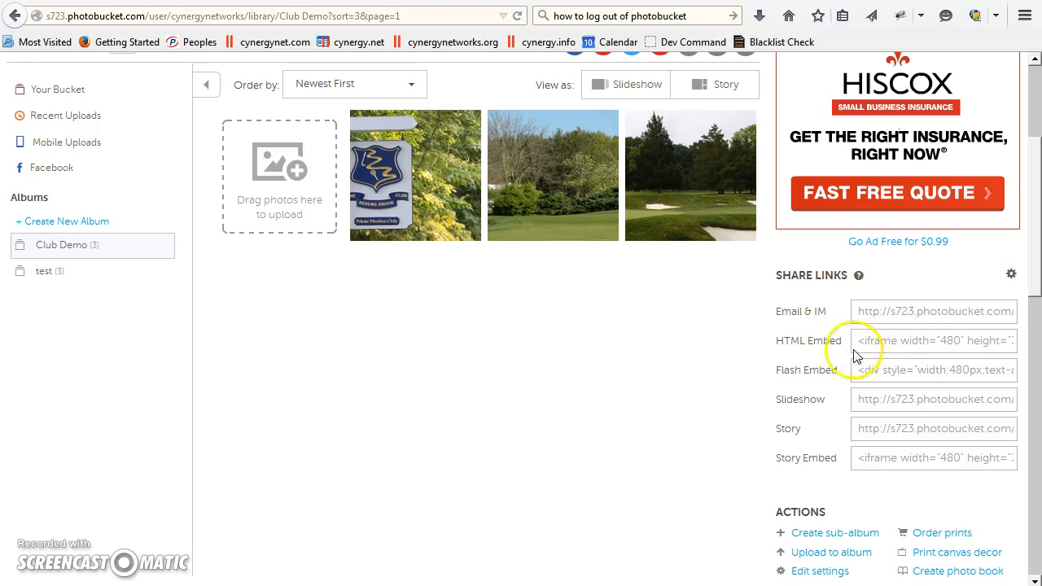
pyautogui.click(909, 348)
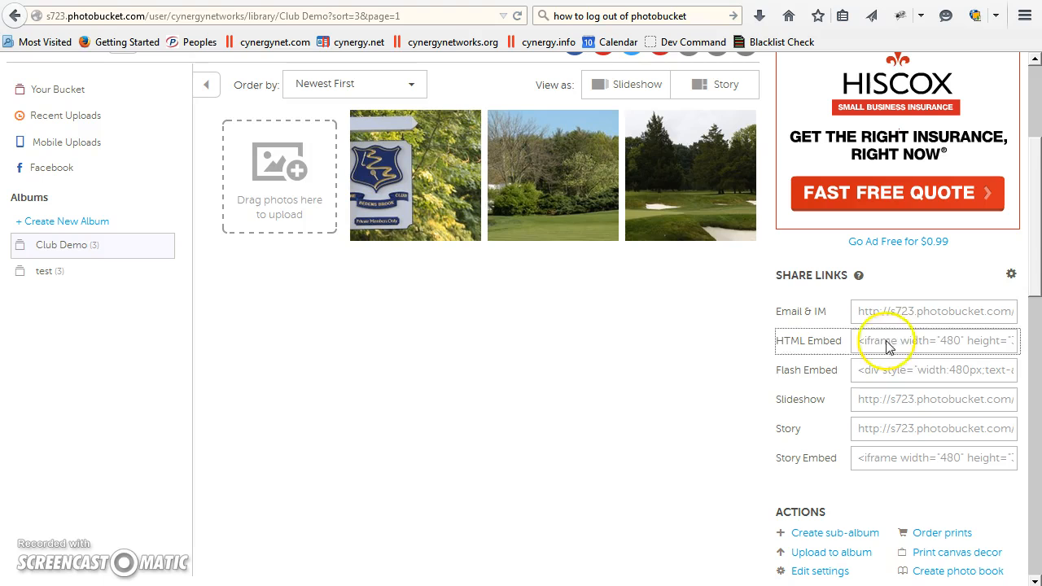
pyautogui.click(772, 306)
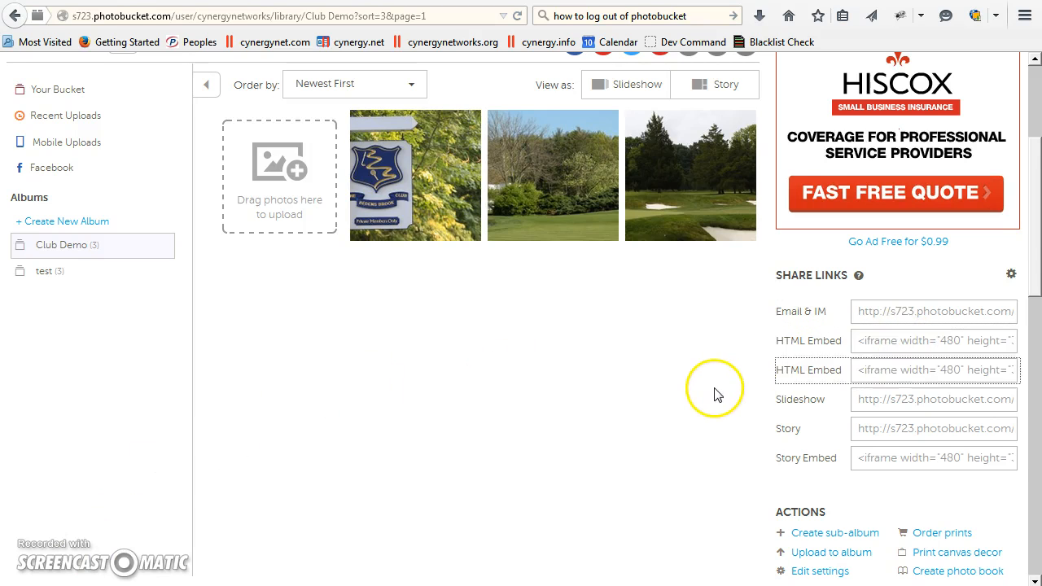
# Step: Reload the Club Demo album page and copy its HTML Embed code
pyautogui.click(517, 15)
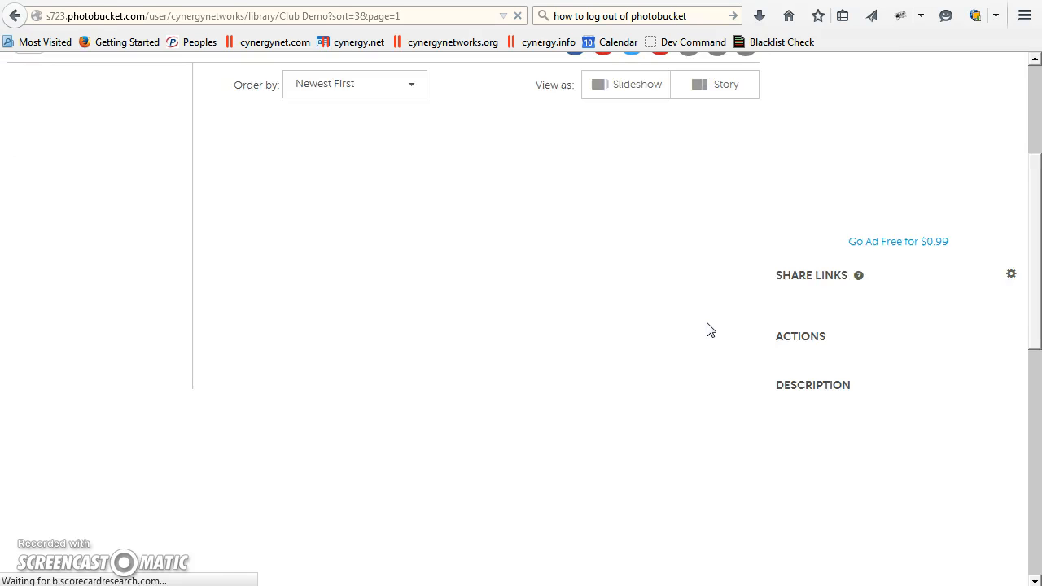
pyautogui.scroll(-3, 709, 325)
pyautogui.scroll(-2, 733, 348)
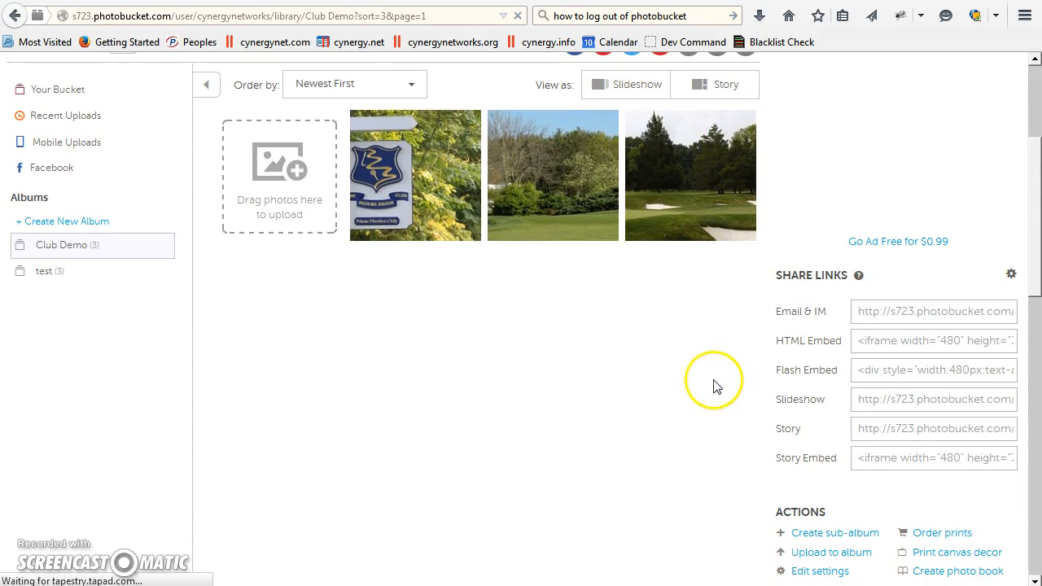
pyautogui.click(934, 343)
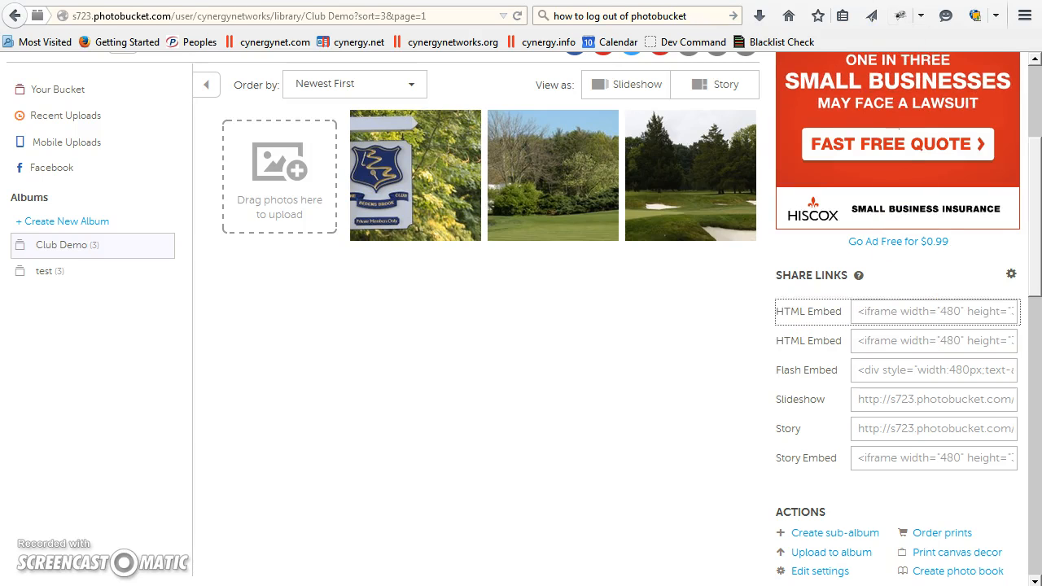
# Step: Switch to the Cynergy Club website and start a new Page content item titled "Club Slideshow"
pyautogui.hotkey('ctrl', 'Tab')
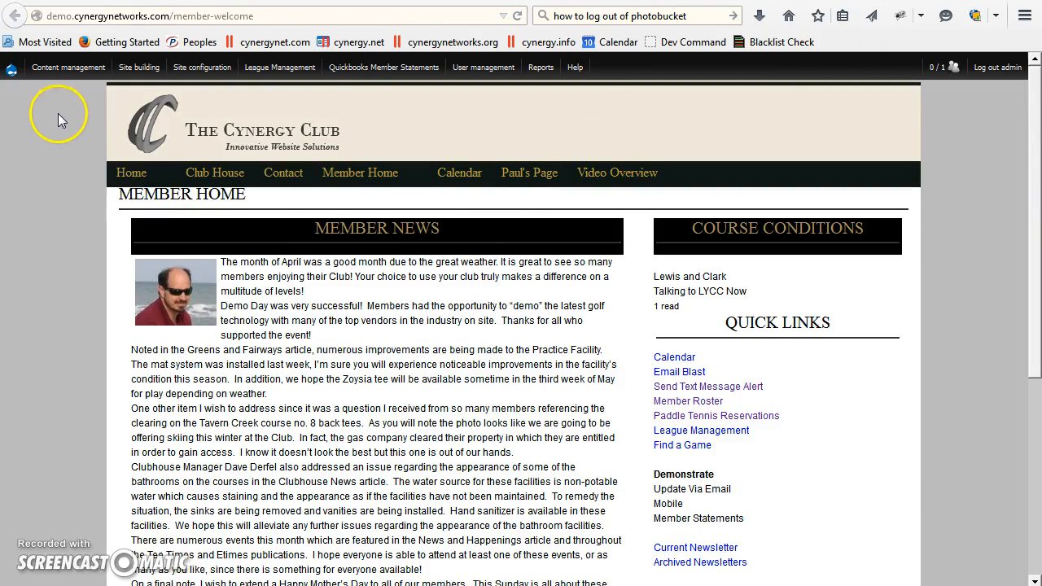
pyautogui.moveTo(69, 66)
pyautogui.moveTo(61, 147)
pyautogui.moveTo(57, 177)
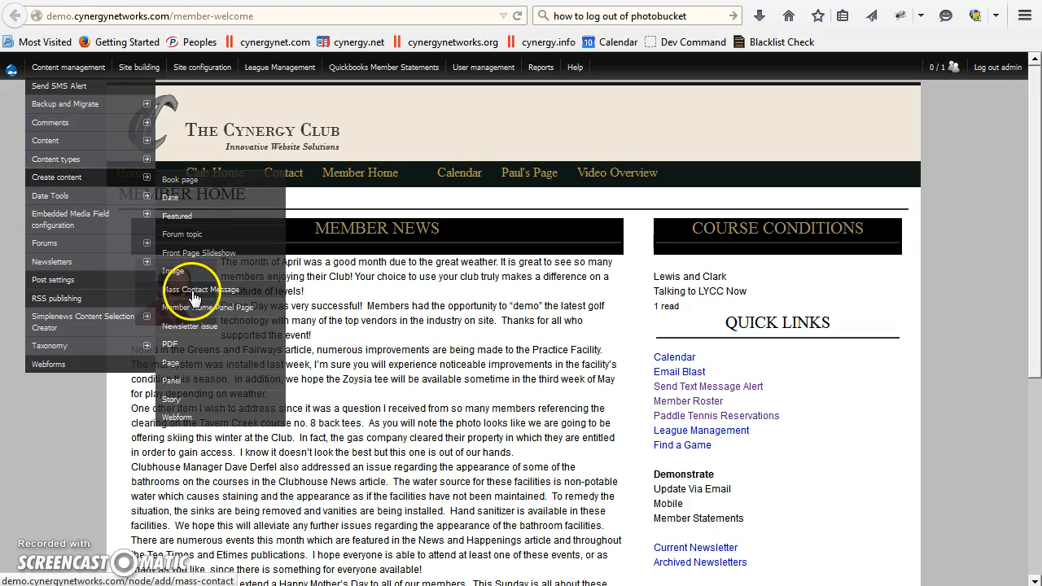
pyautogui.click(171, 365)
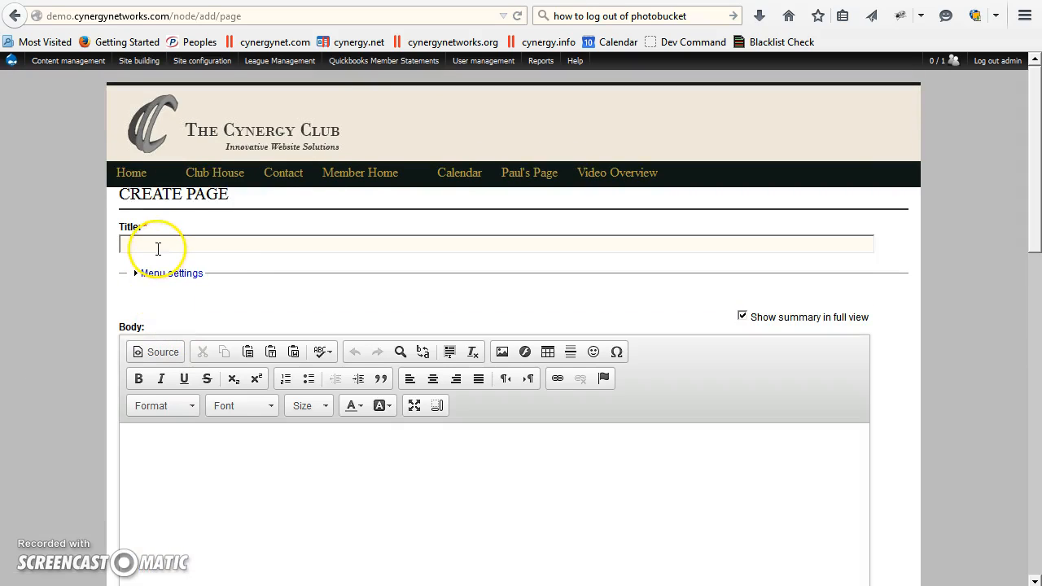
pyautogui.click(159, 246)
pyautogui.write('Club Slideshow')
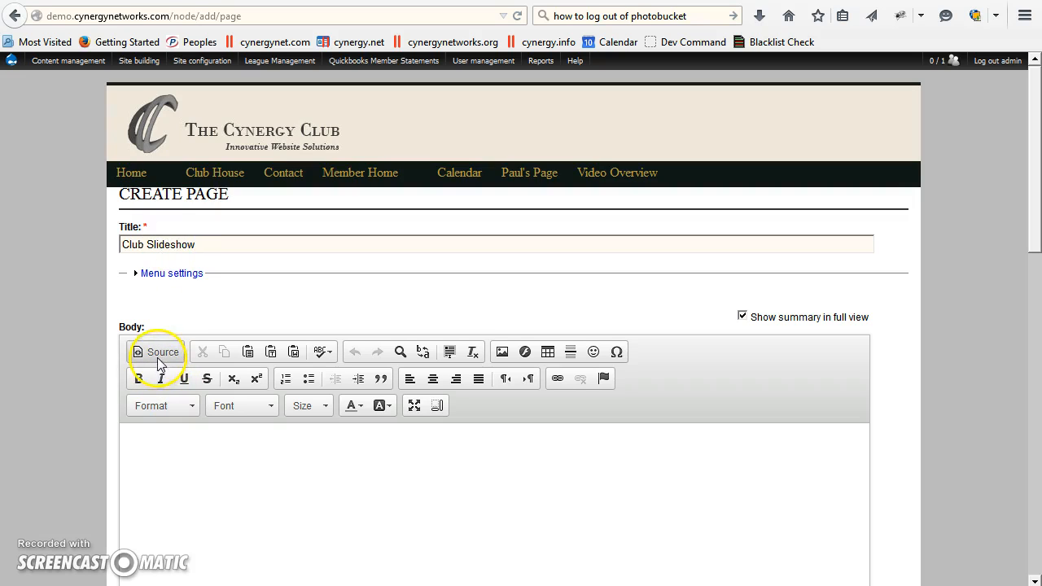
# Step: Paste the copied slideshow embed code into the page body's HTML source and save the page
pyautogui.click(161, 357)
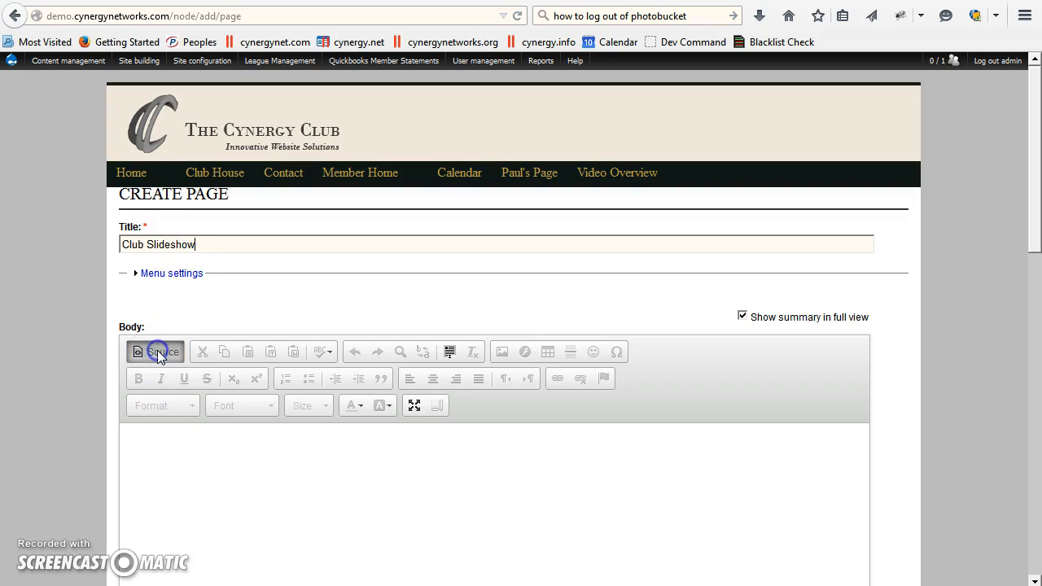
pyautogui.click(154, 447)
pyautogui.click(128, 438)
pyautogui.write('<iframe width="480" height="360" src="http://s723.photobucket.com/user/cynergynetworks/embed/slideshow/Club%20Demo"></iframe>')
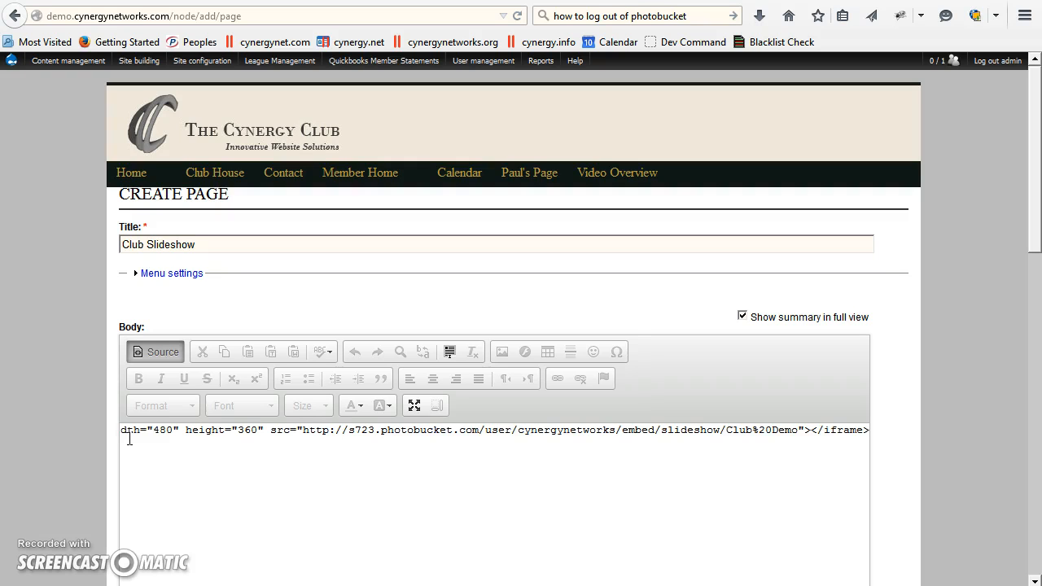
pyautogui.scroll(-10, 111, 484)
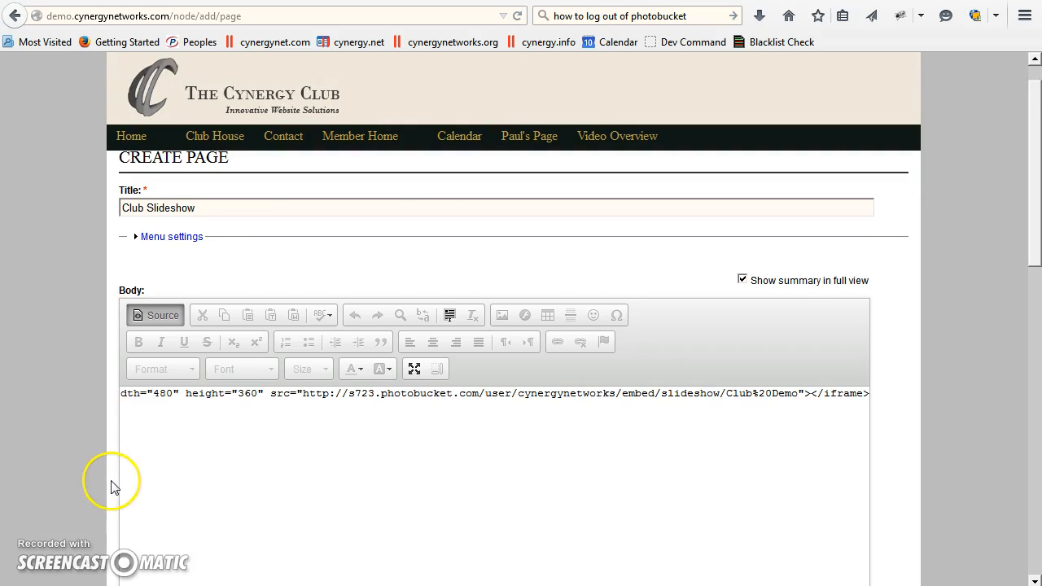
pyautogui.scroll(-2, 111, 492)
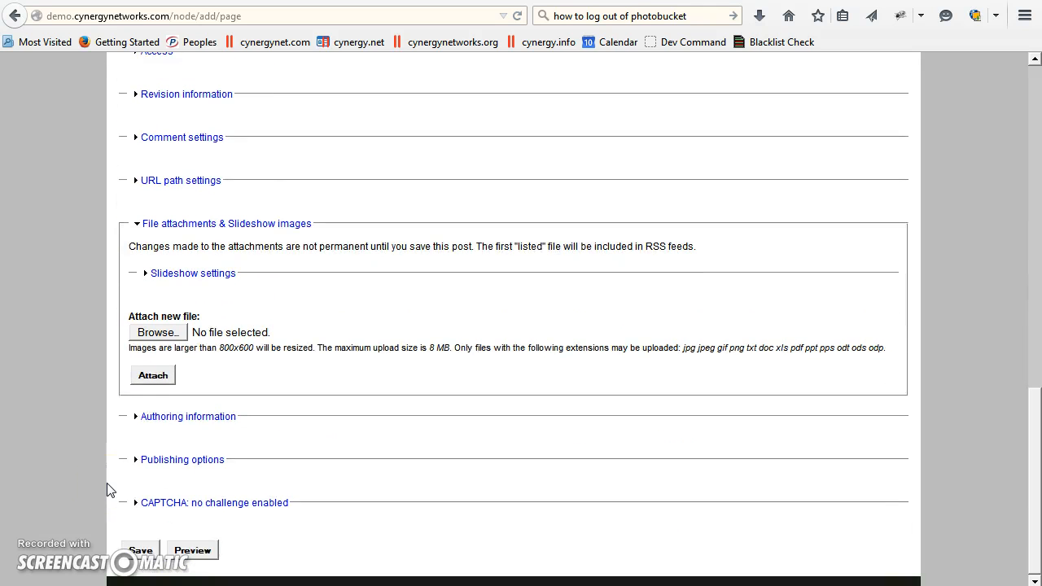
pyautogui.click(139, 551)
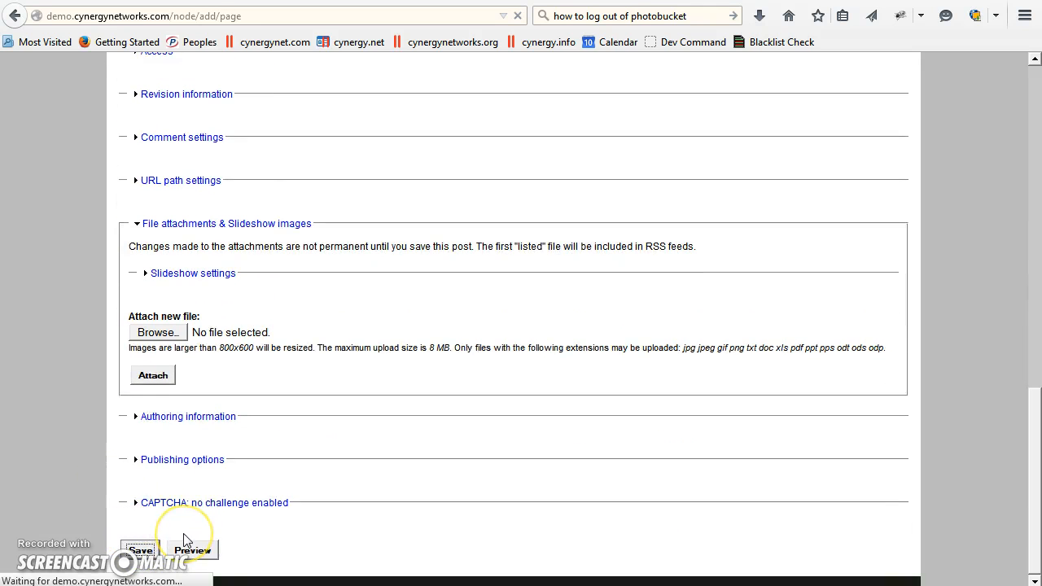
# Step: Reopen the Club Slideshow page, set the slideshow iframe's height to 480 and width to 640 in the body's HTML source, and save
pyautogui.scroll(-1, 711, 494)
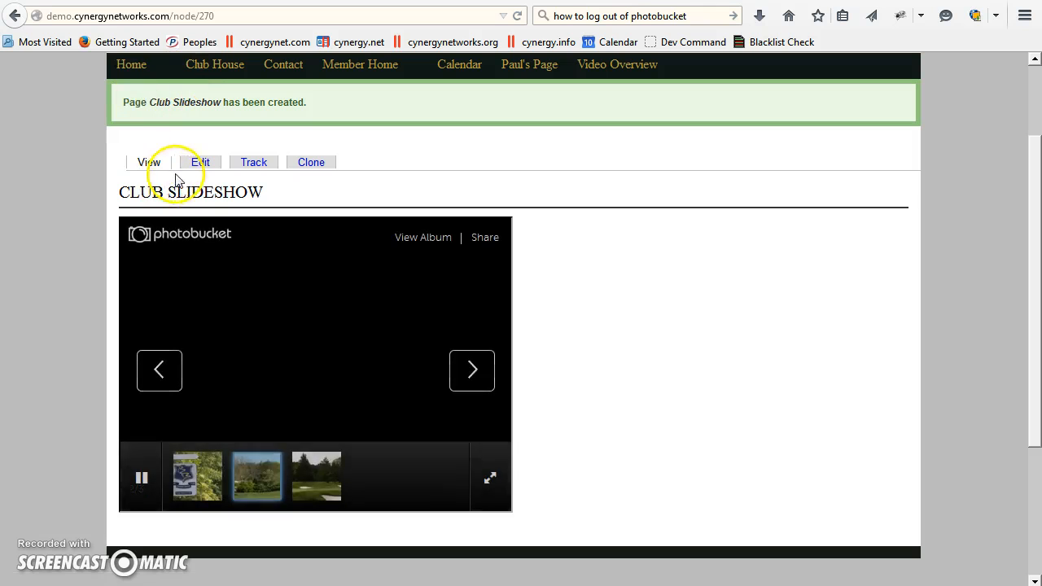
pyautogui.click(199, 162)
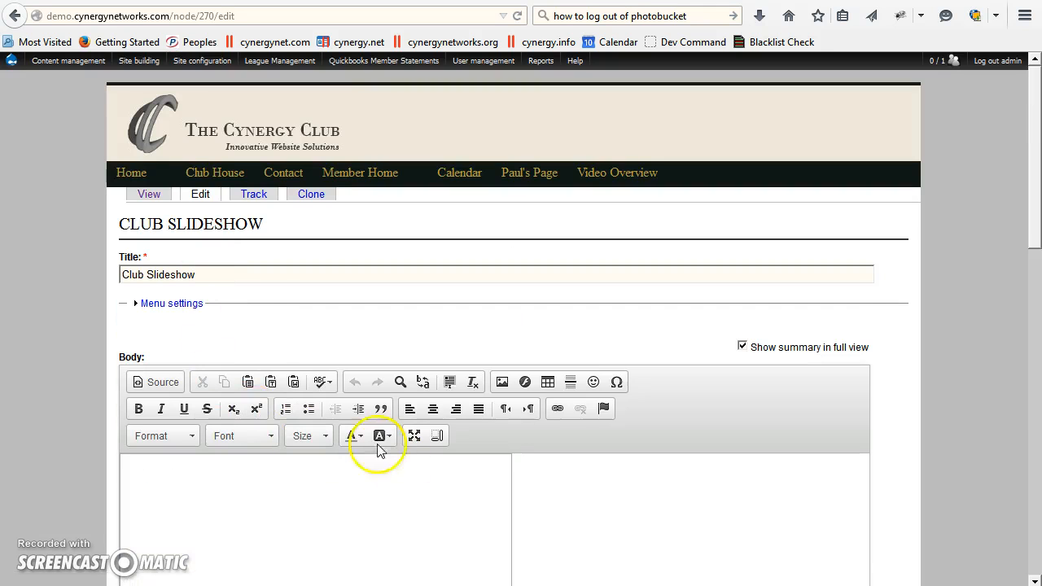
pyautogui.click(151, 378)
pyautogui.scroll(-2, 395, 530)
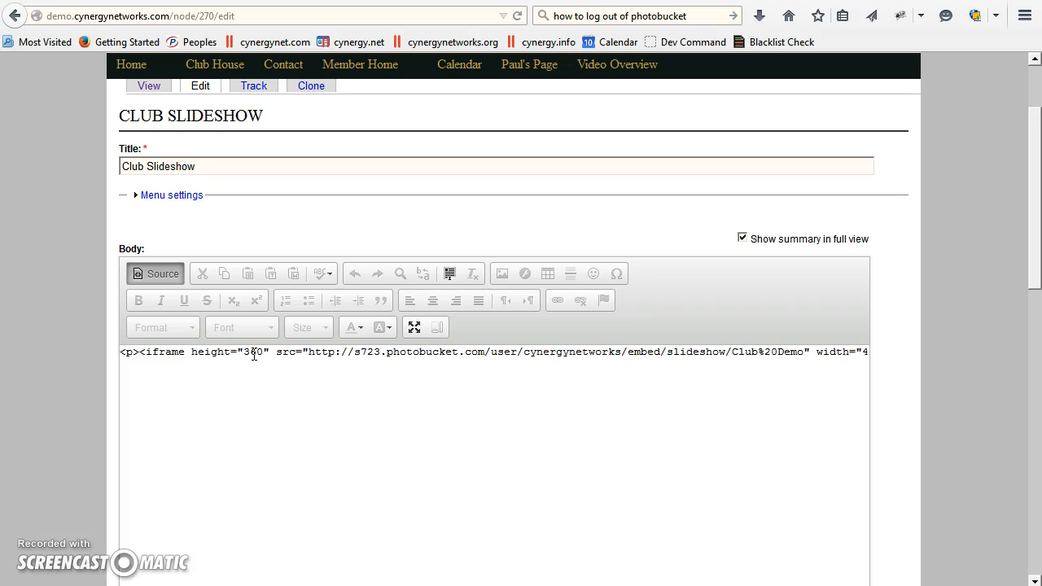
pyautogui.scroll(-3, 880, 475)
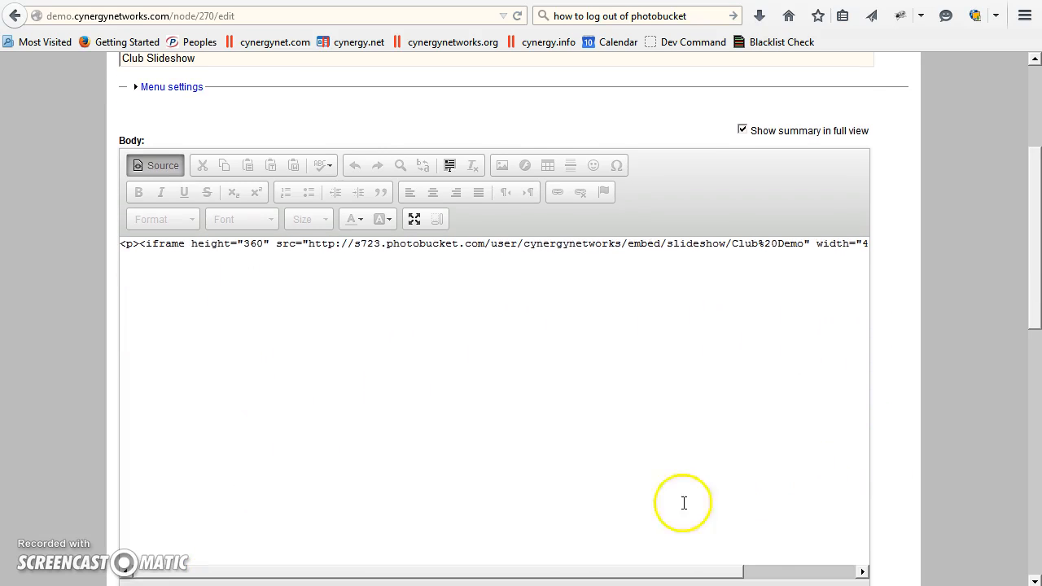
pyautogui.moveTo(549, 577); pyautogui.dragTo(599, 572)
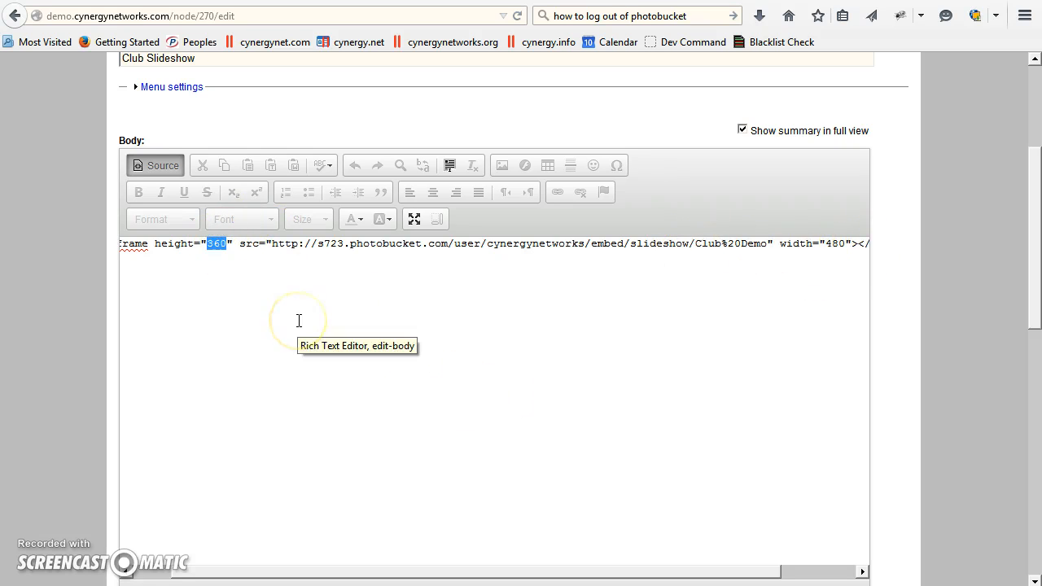
pyautogui.write('480')
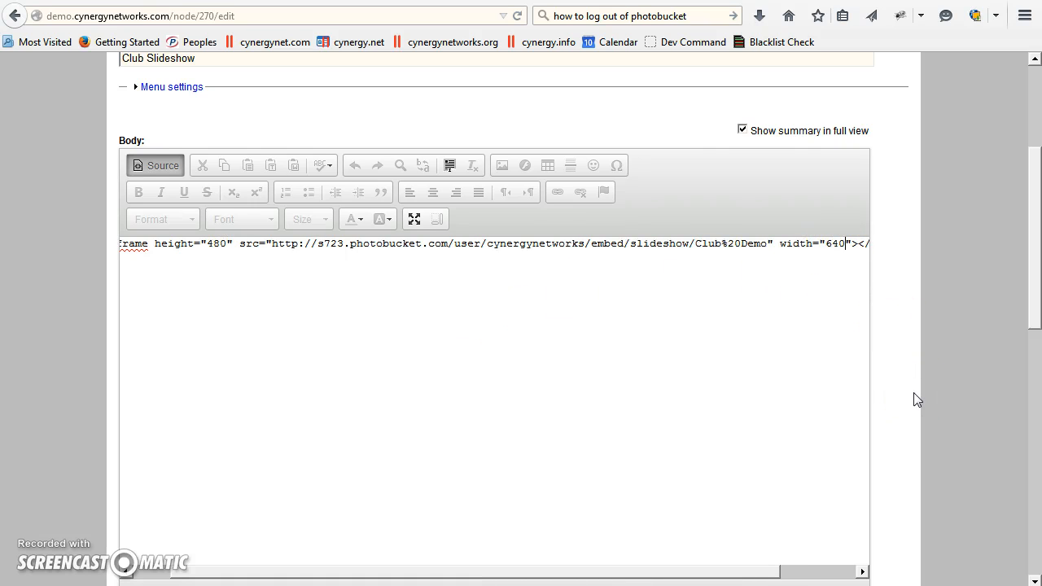
pyautogui.scroll(-2, 930, 368)
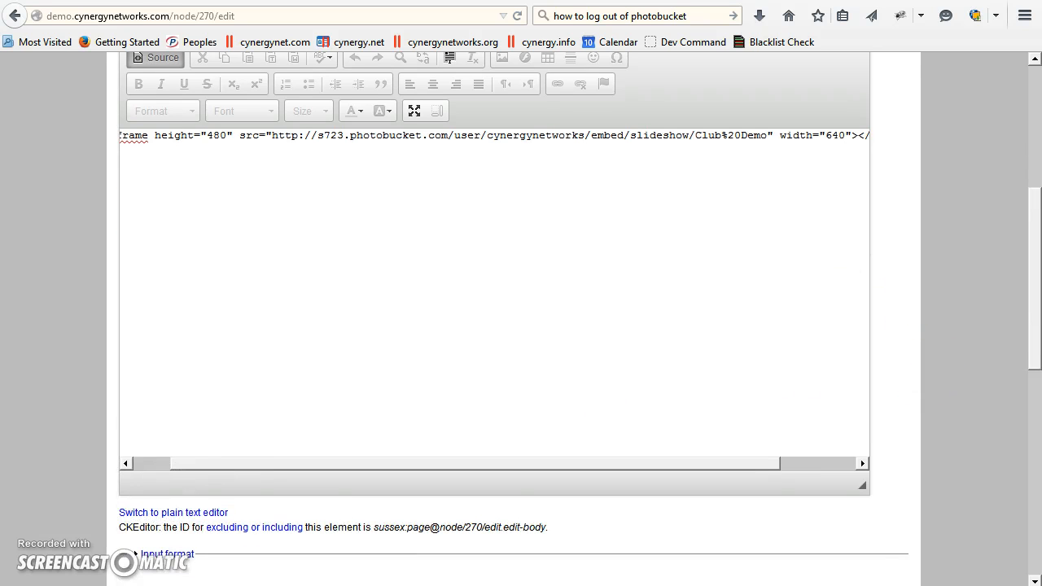
pyautogui.scroll(-8, 64, 506)
pyautogui.click(143, 552)
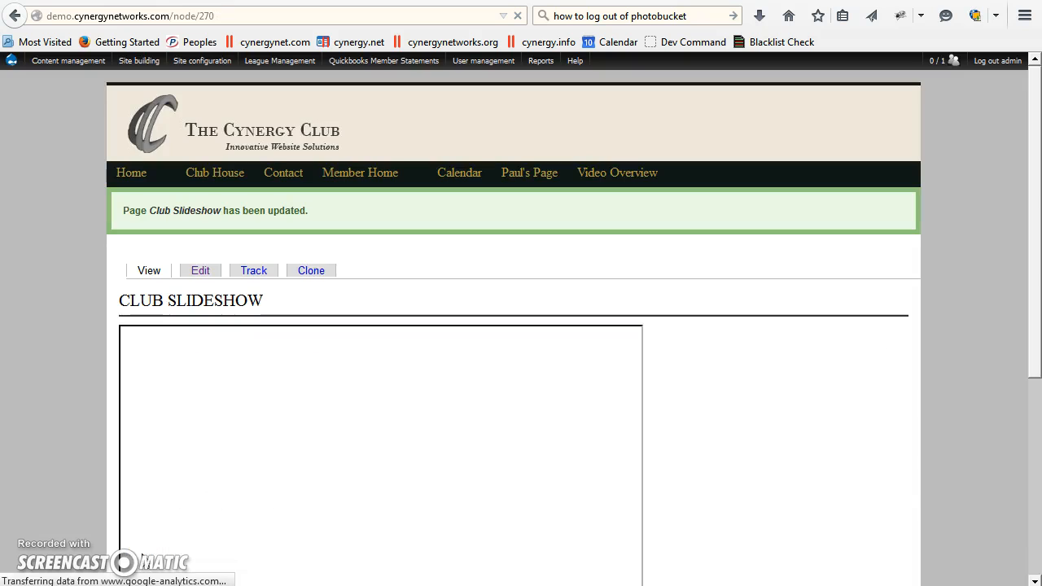
# Step: Edit the Club Slideshow page again and set the slideshow iframe's height to 640 in the body's HTML source
pyautogui.scroll(-2, 278, 410)
pyautogui.scroll(-5, 138, 400)
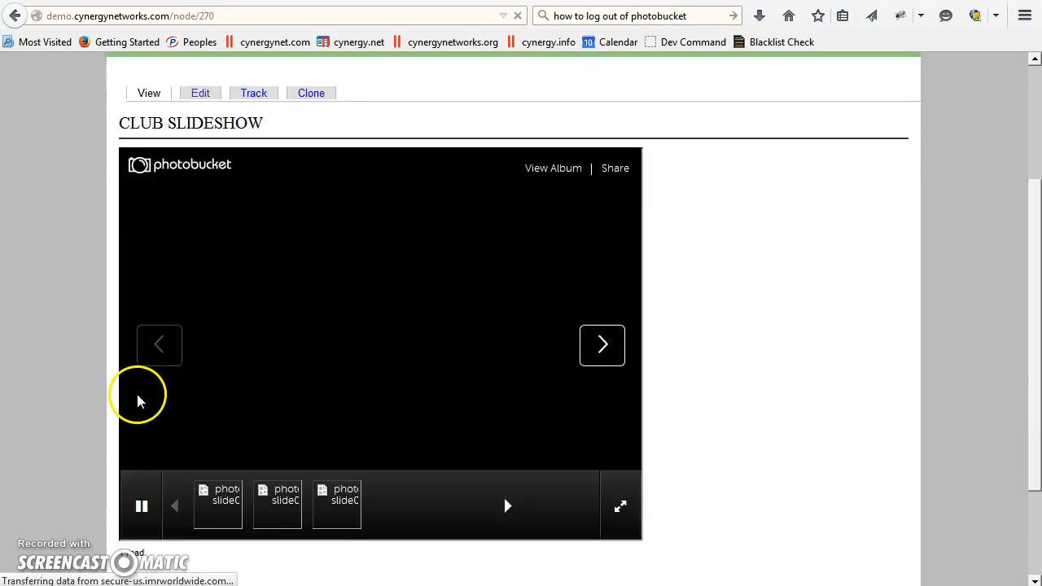
pyautogui.scroll(3, 138, 396)
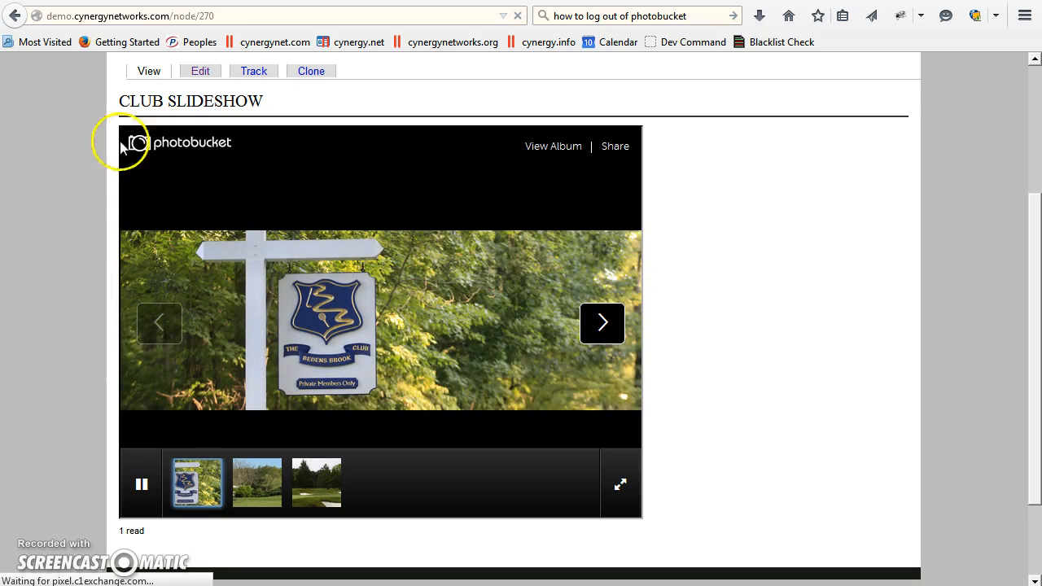
pyautogui.click(200, 72)
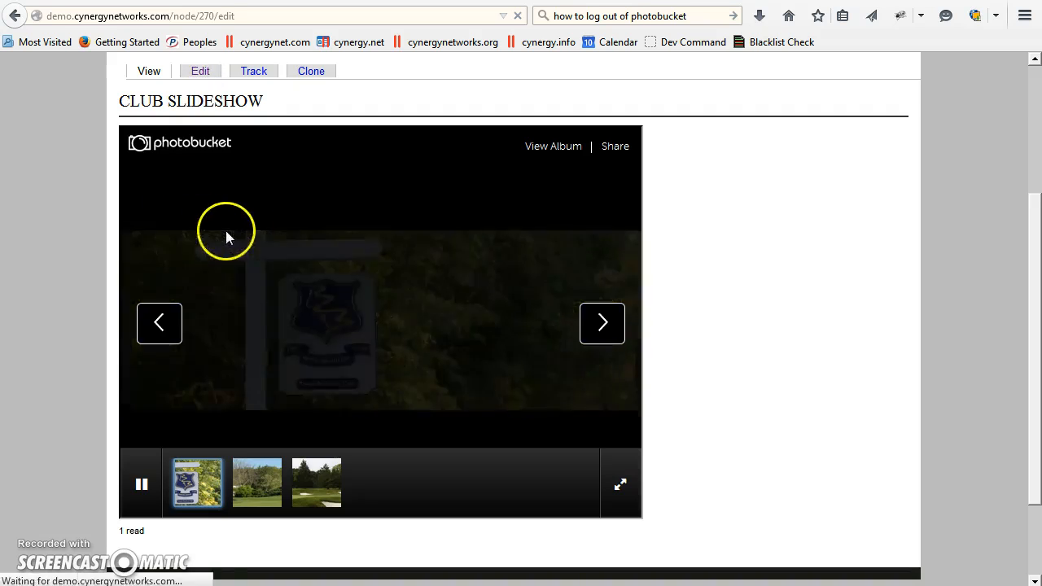
pyautogui.scroll(-3, 342, 414)
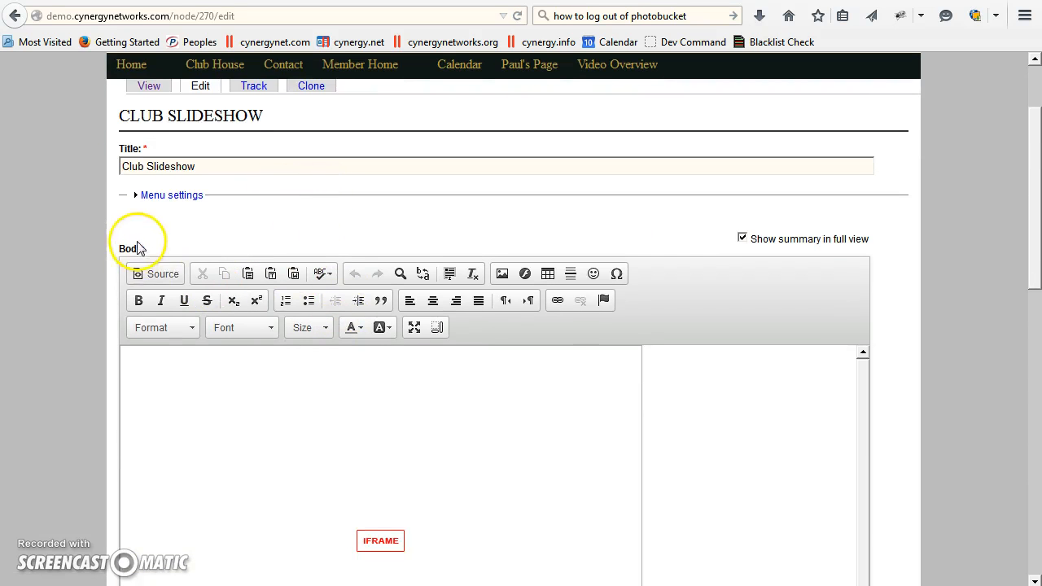
pyautogui.click(146, 274)
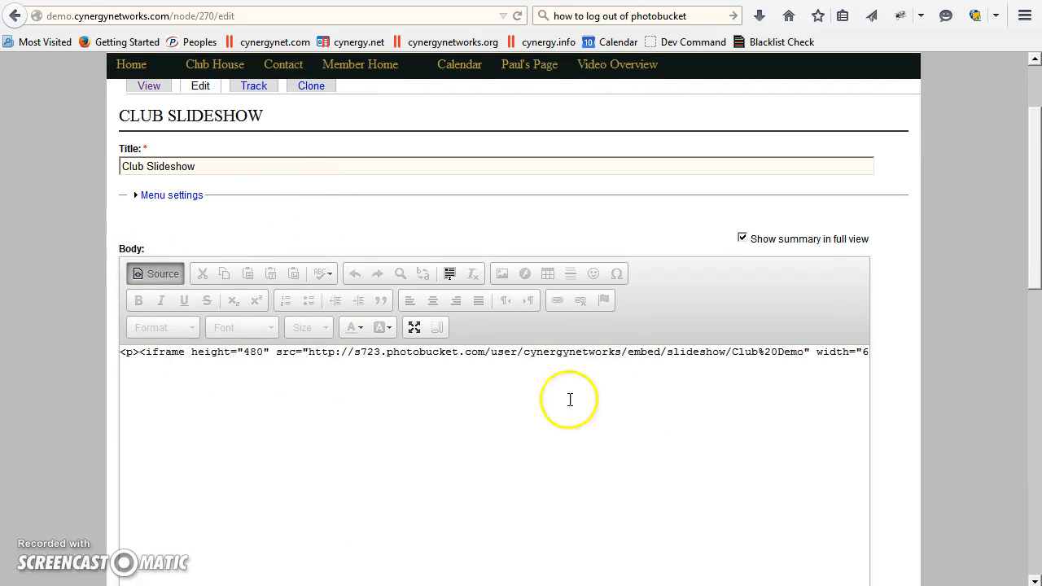
pyautogui.doubleClick(257, 352)
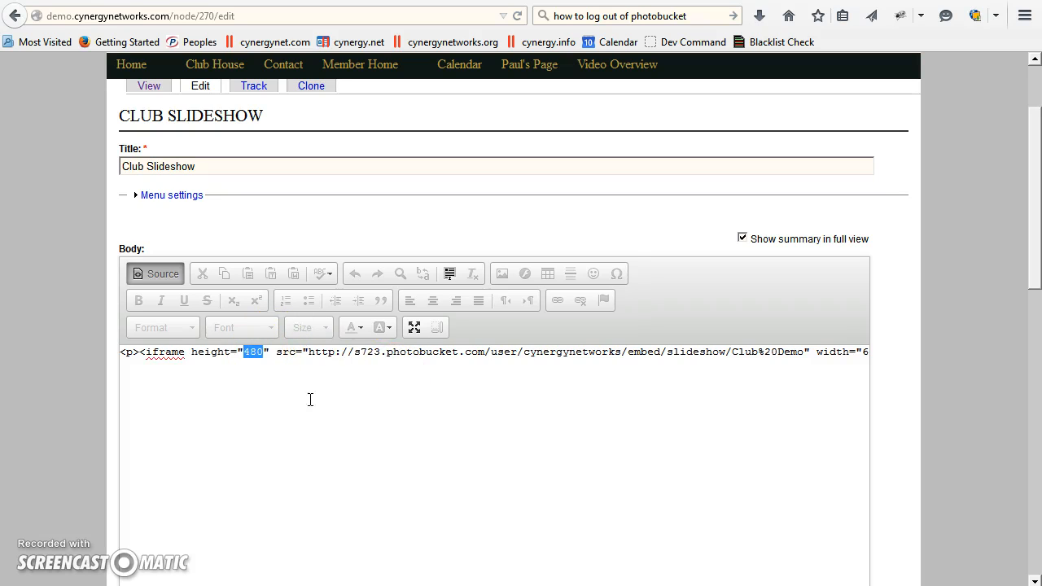
pyautogui.write('640')
# Step: Set the slideshow iframe's width to 960 in the HTML source and save the page
pyautogui.scroll(-2, 506, 466)
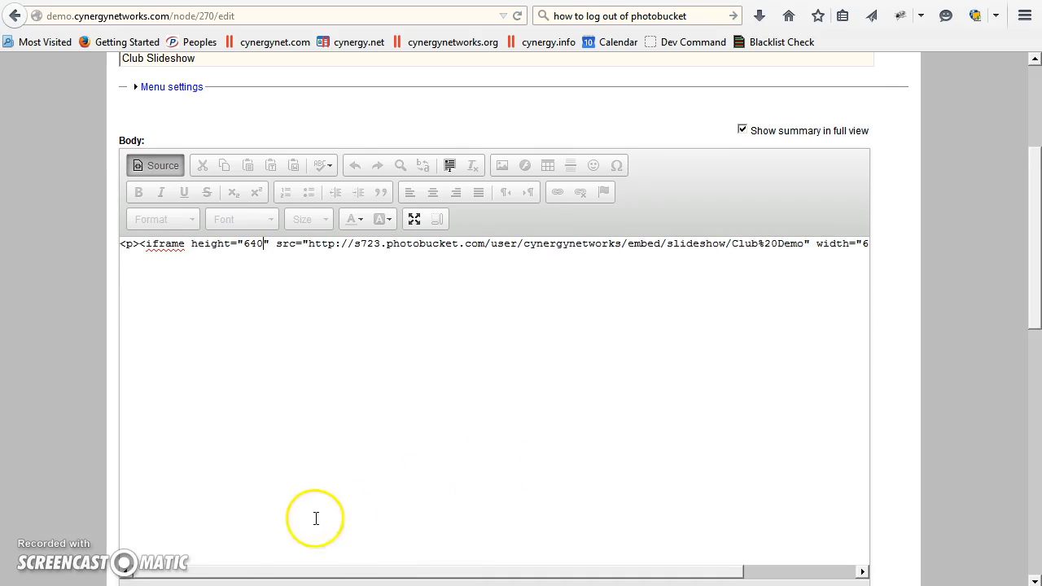
pyautogui.moveTo(289, 575); pyautogui.dragTo(373, 575)
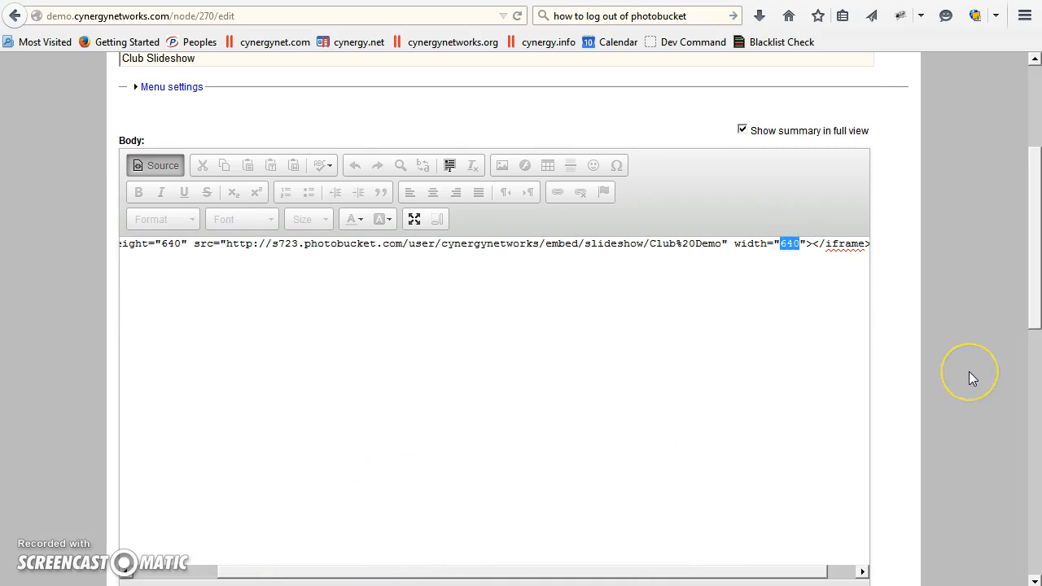
pyautogui.write('960')
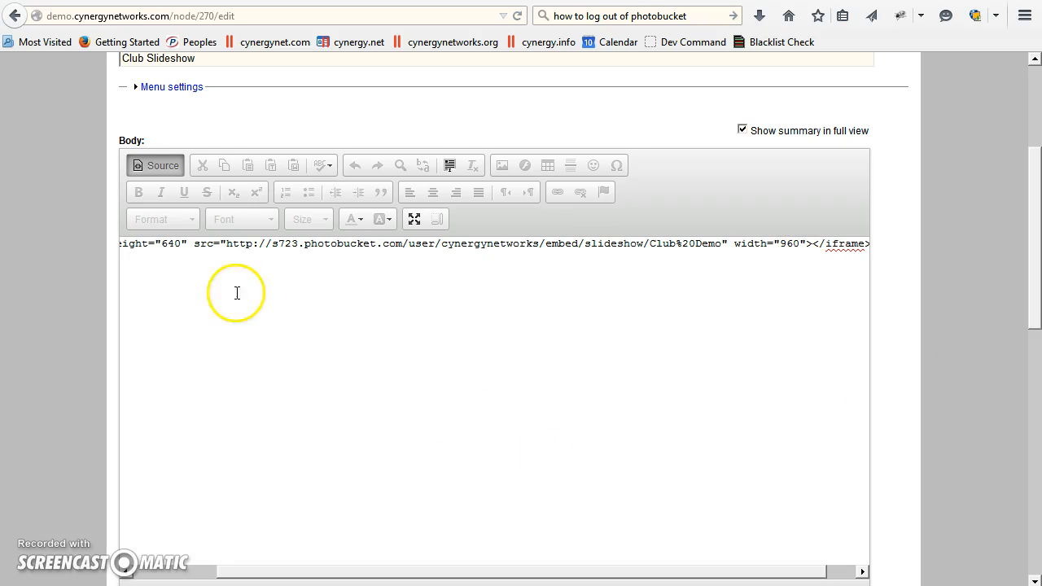
pyautogui.scroll(-15, 121, 449)
pyautogui.click(147, 551)
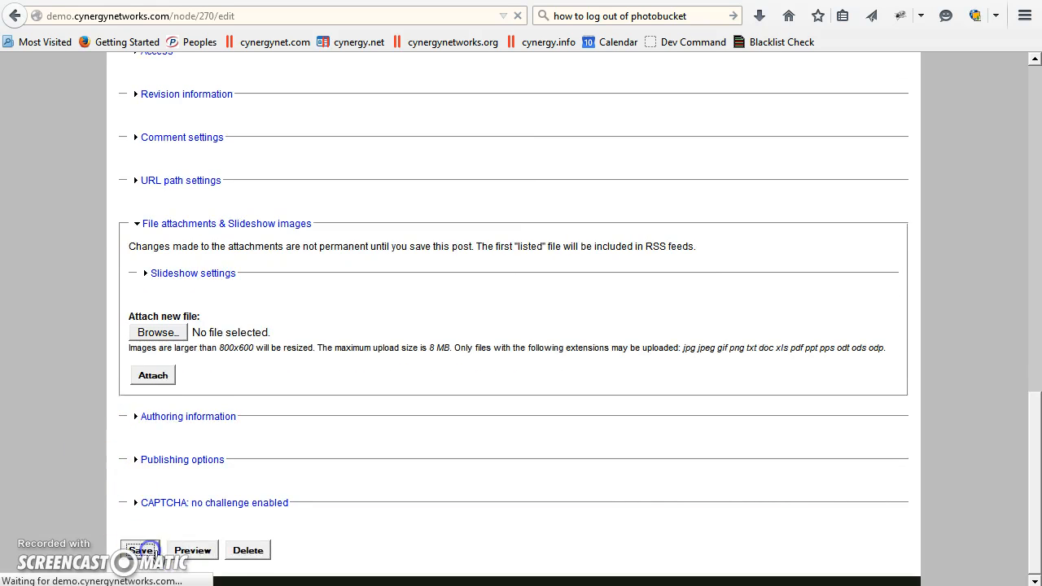
# Step: Check the enlarged slideshow on the saved page and advance it to the third photo
pyautogui.scroll(-3, 17, 476)
pyautogui.scroll(-3, 28, 470)
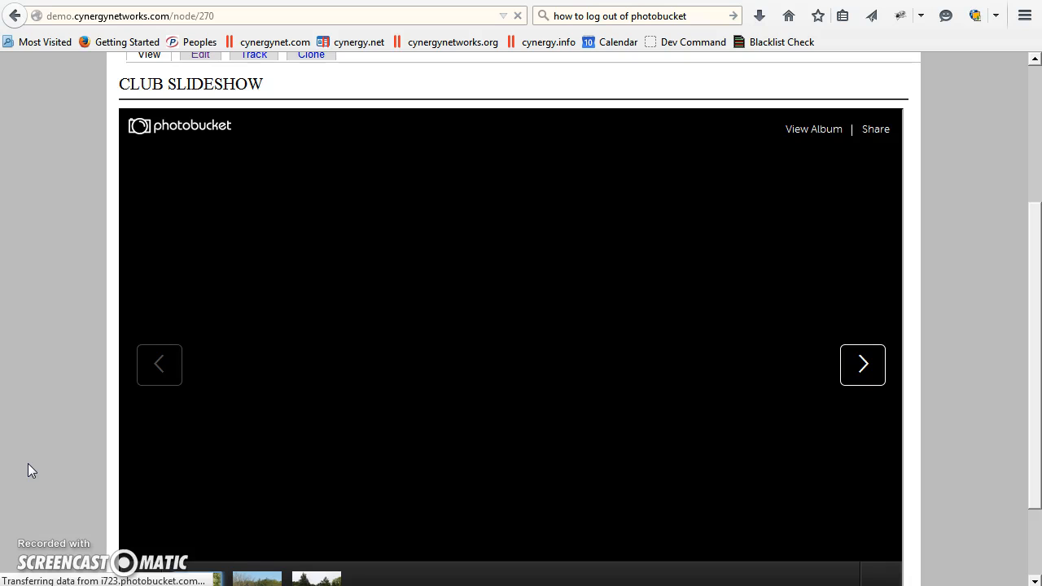
pyautogui.scroll(-3, 27, 470)
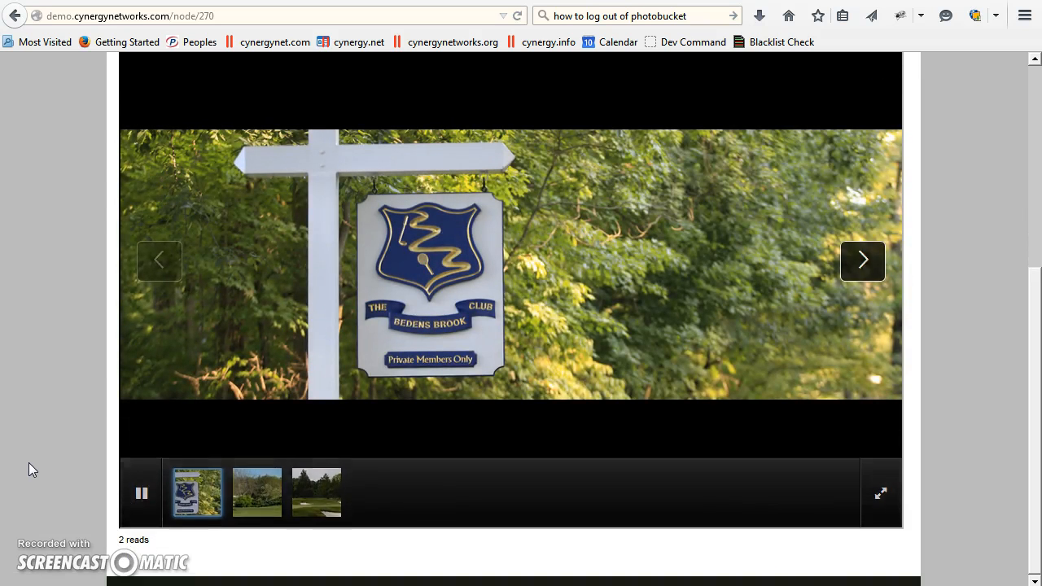
pyautogui.moveTo(281, 475)
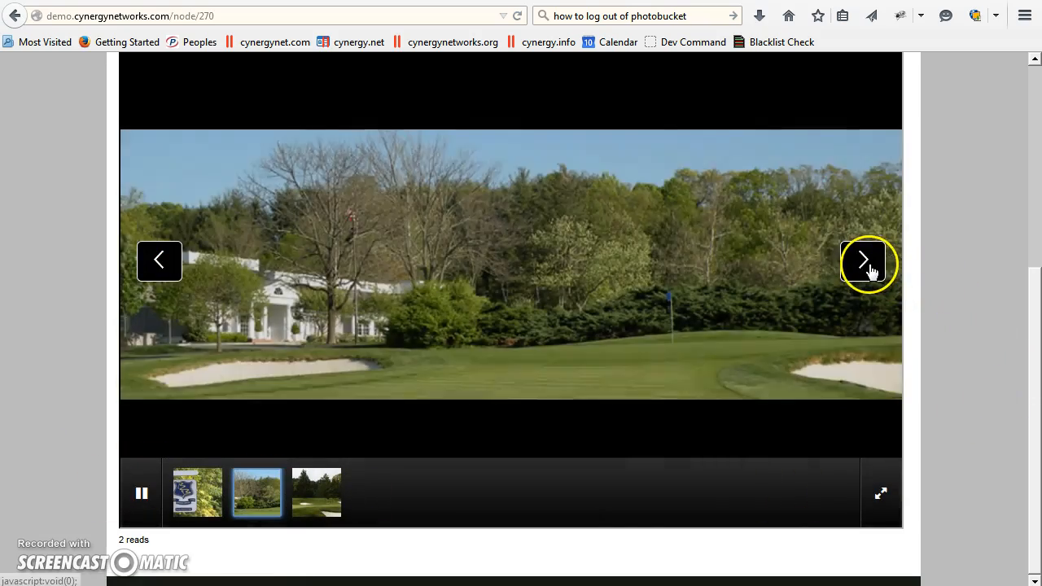
pyautogui.click(862, 262)
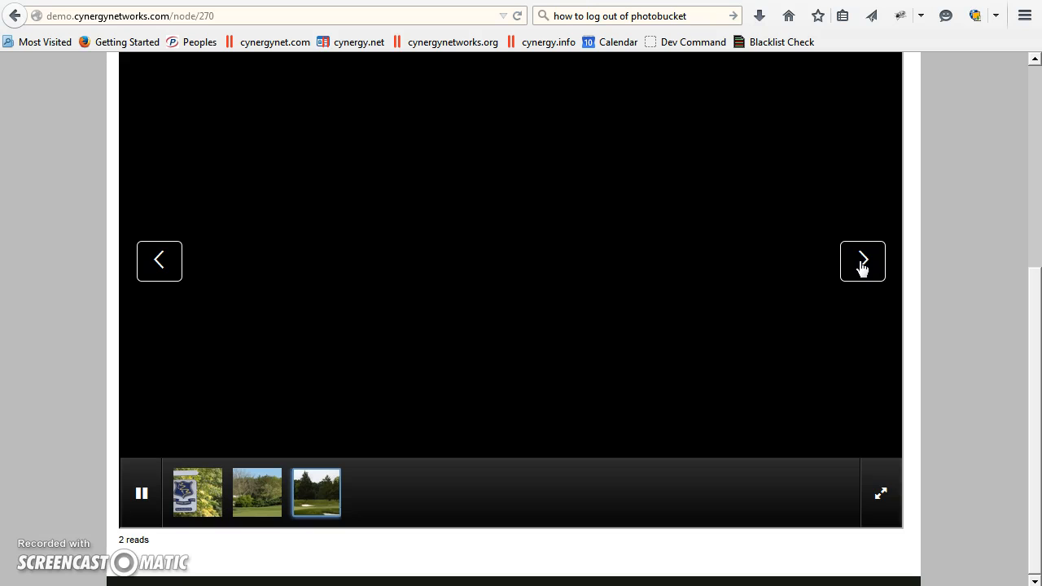